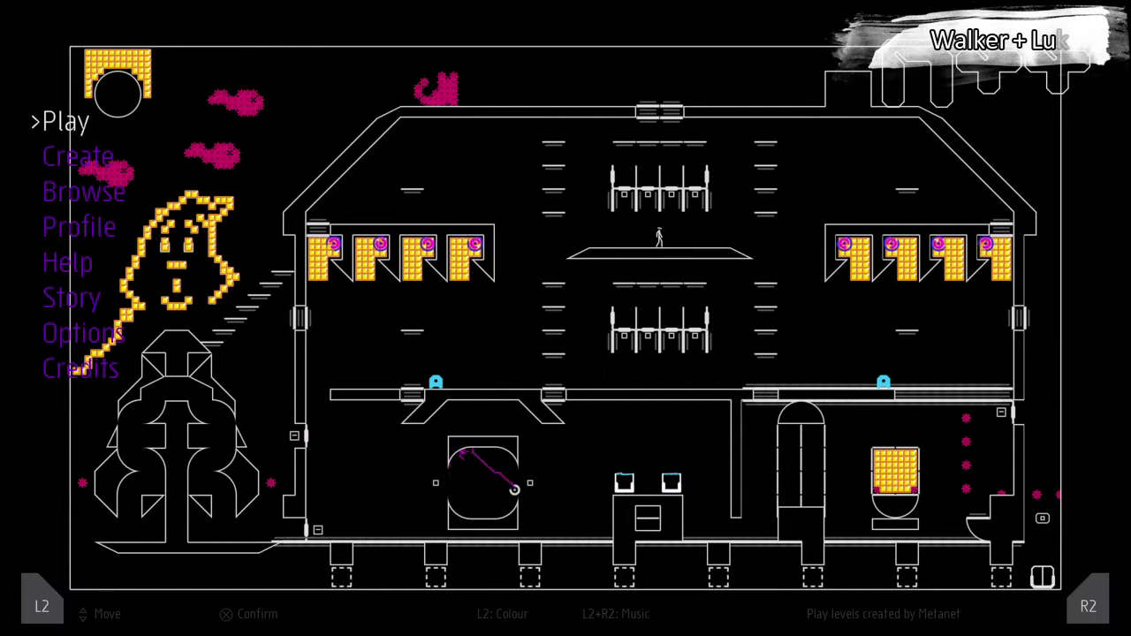
# Step: Choose the Co-op play mode from the main menu and open its episode selection
pyautogui.press('Return')
pyautogui.press('Down')
pyautogui.press('Down')
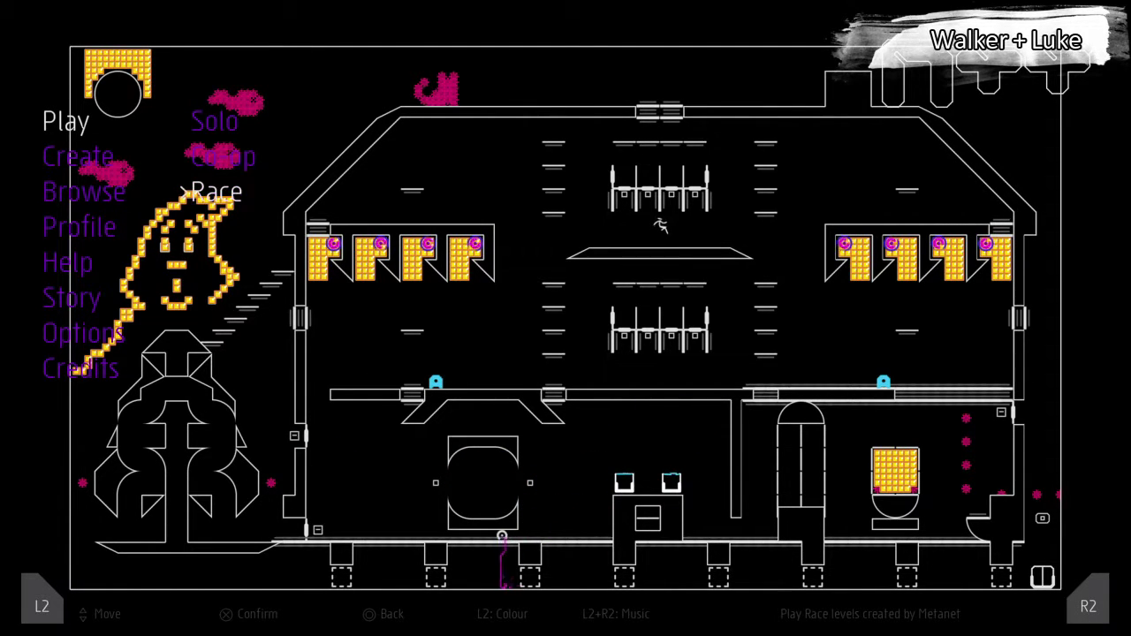
pyautogui.press('Up')
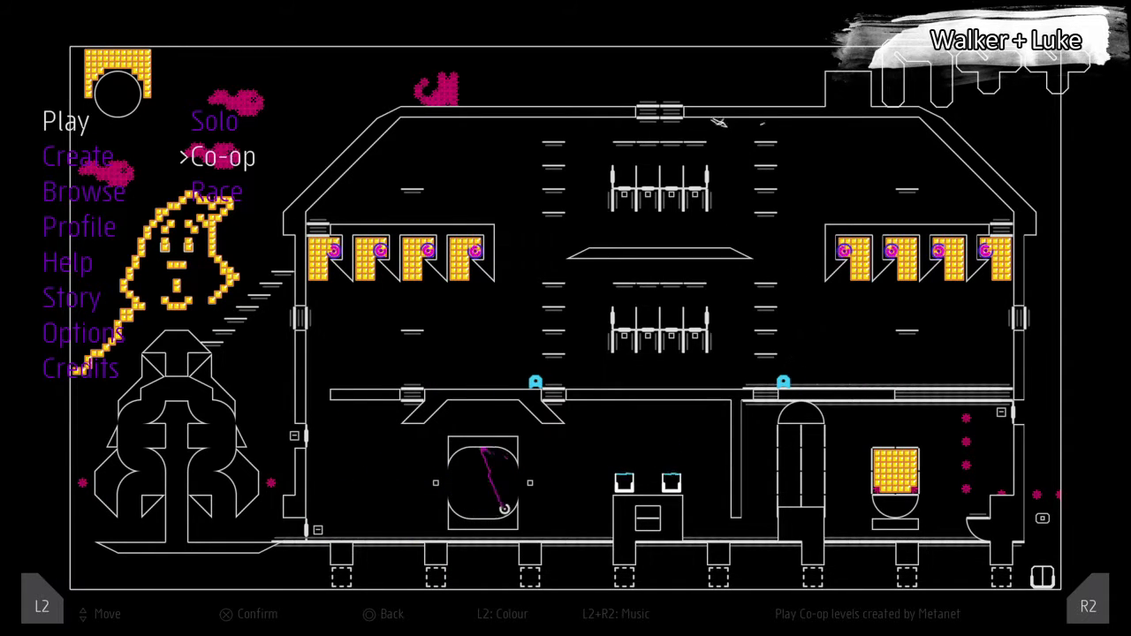
pyautogui.press('Return')
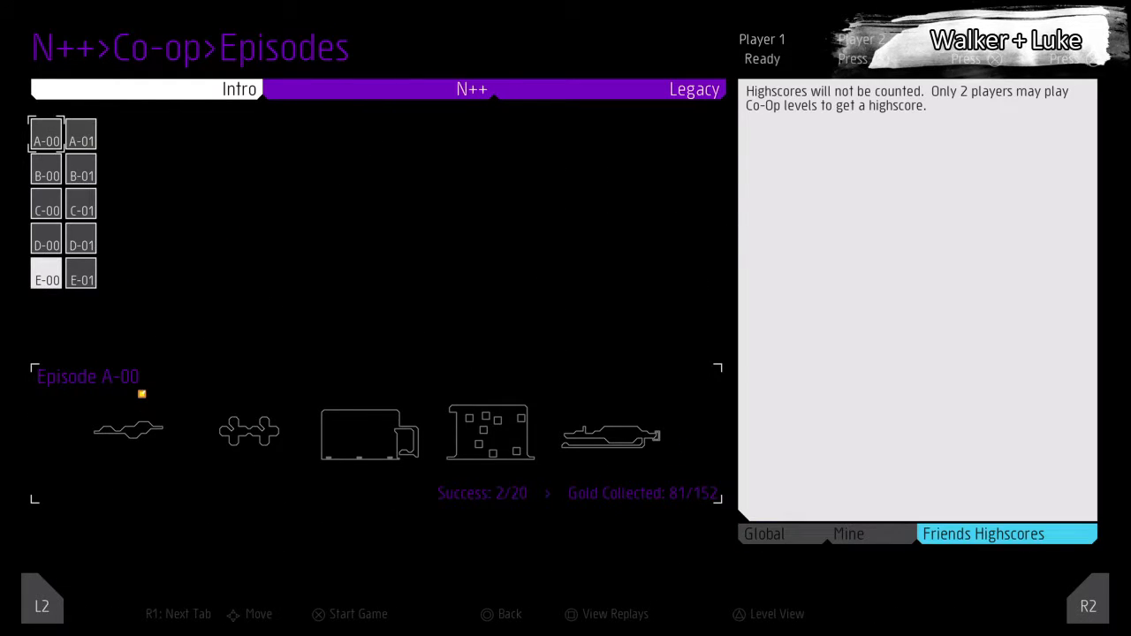
pyautogui.press('Down')
pyautogui.press('Down')
pyautogui.press('Down')
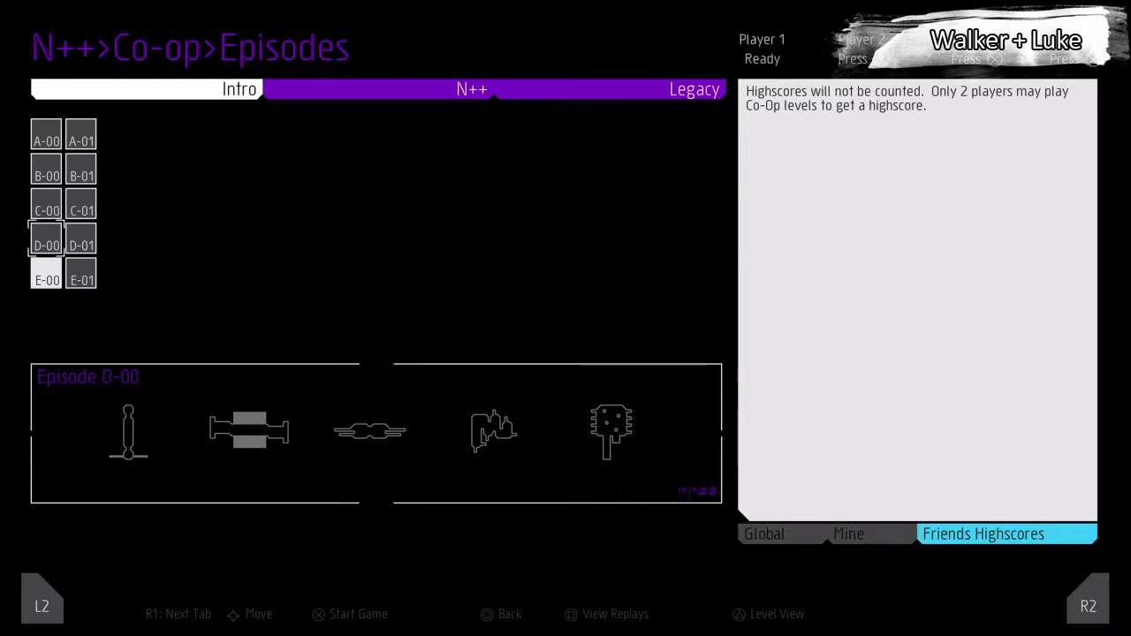
# Step: Switch to the Legacy episodes and browse the grid to Episode A-01, then A-03
pyautogui.press('Tab')
pyautogui.press('Tab')
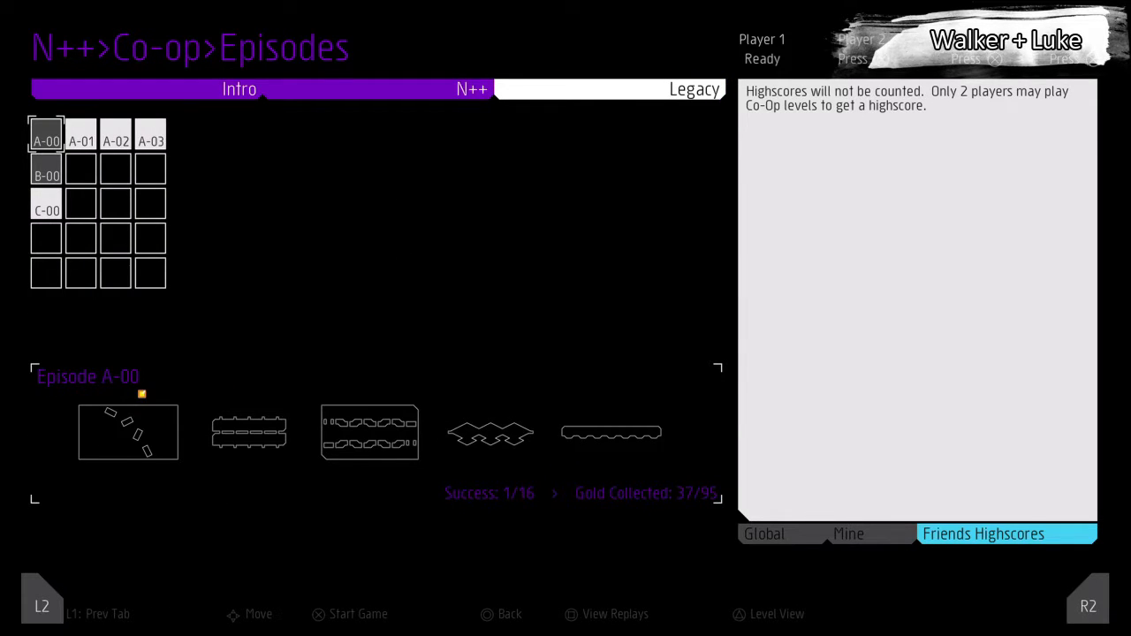
pyautogui.press('Up')
pyautogui.press('Down')
pyautogui.press('Down')
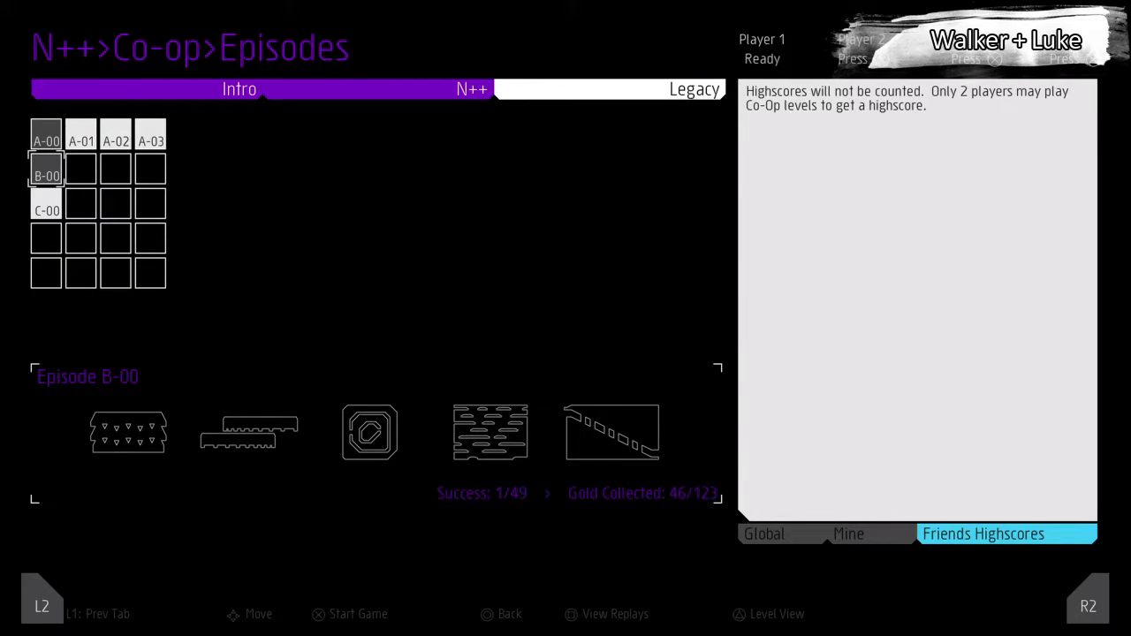
pyautogui.press('Down')
pyautogui.press('Up')
pyautogui.press('Up')
pyautogui.press('Down')
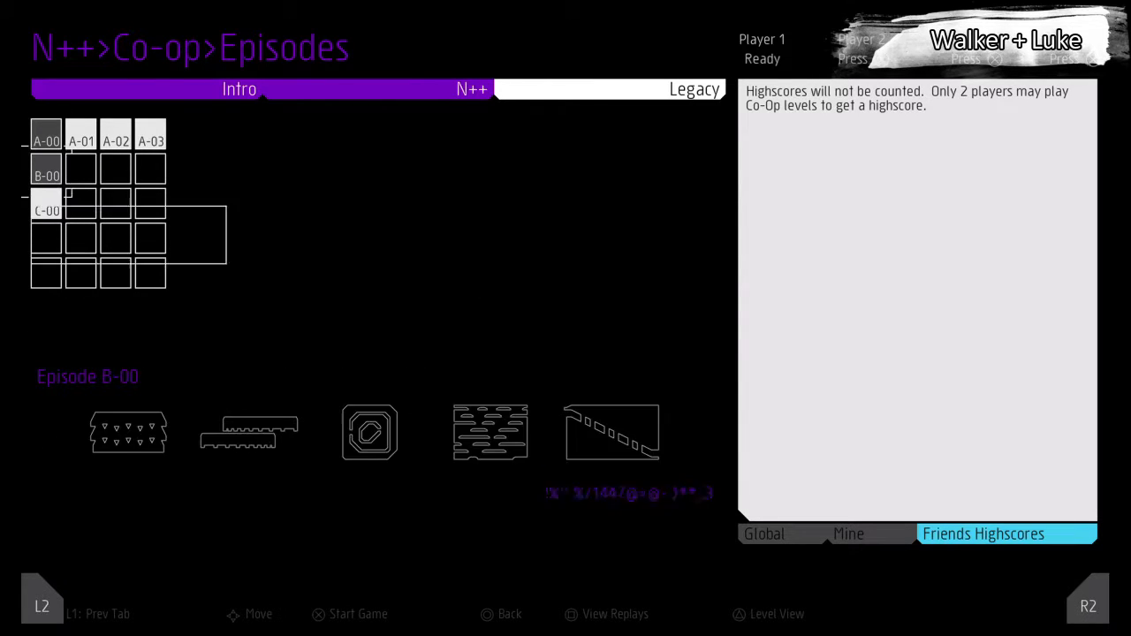
pyautogui.press('Up')
pyautogui.press('Down')
pyautogui.press('Up')
pyautogui.press('Right')
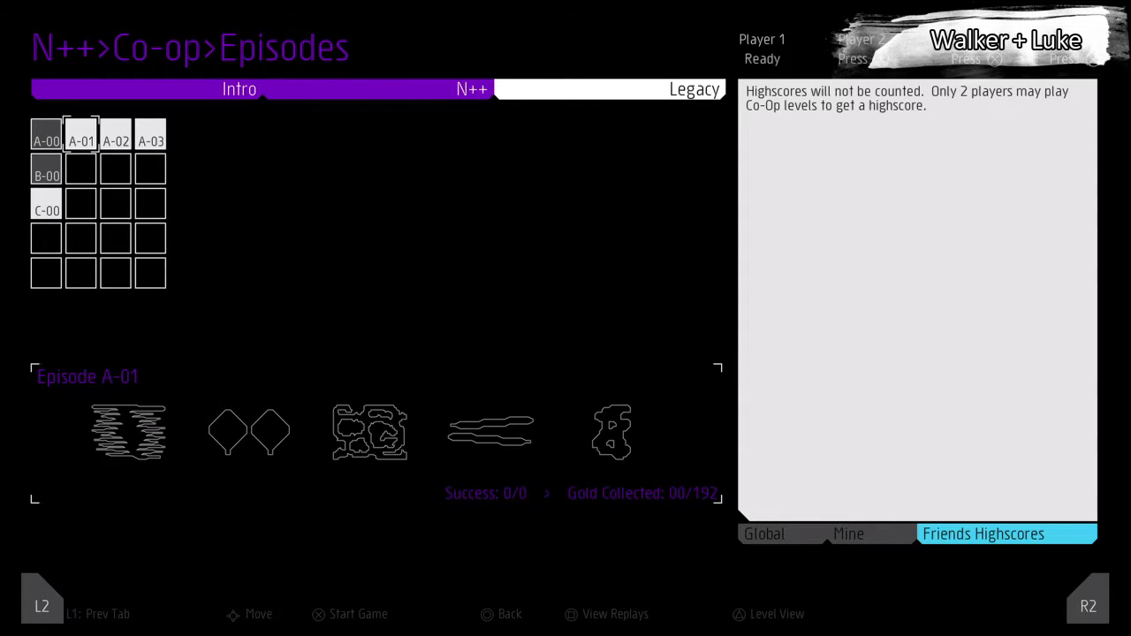
pyautogui.press('Right')
pyautogui.press('Right')
# Step: Start Episode A-03, begin the level, then pause and quit to episode selection
pyautogui.press('Return')
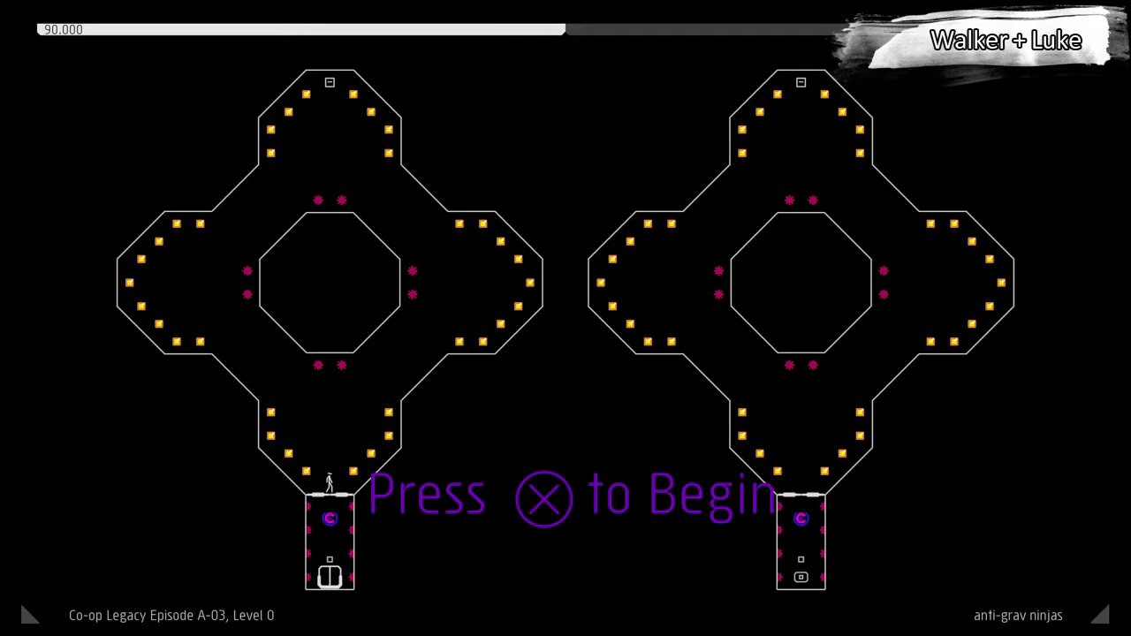
pyautogui.press('x')
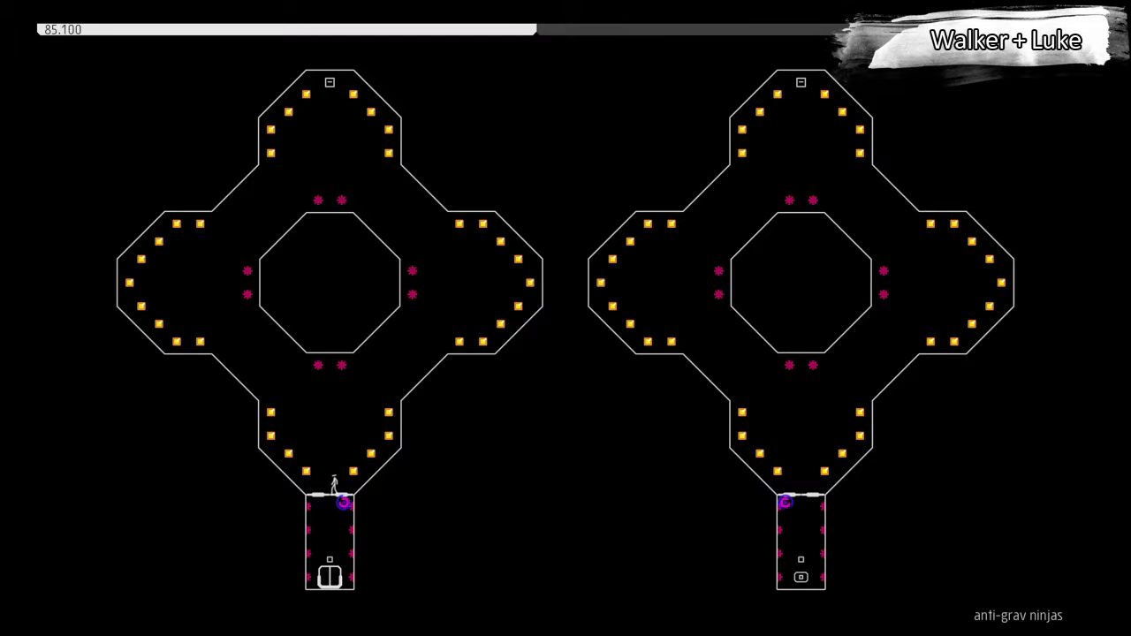
pyautogui.press('Escape')
pyautogui.press('Down')
pyautogui.press('Down')
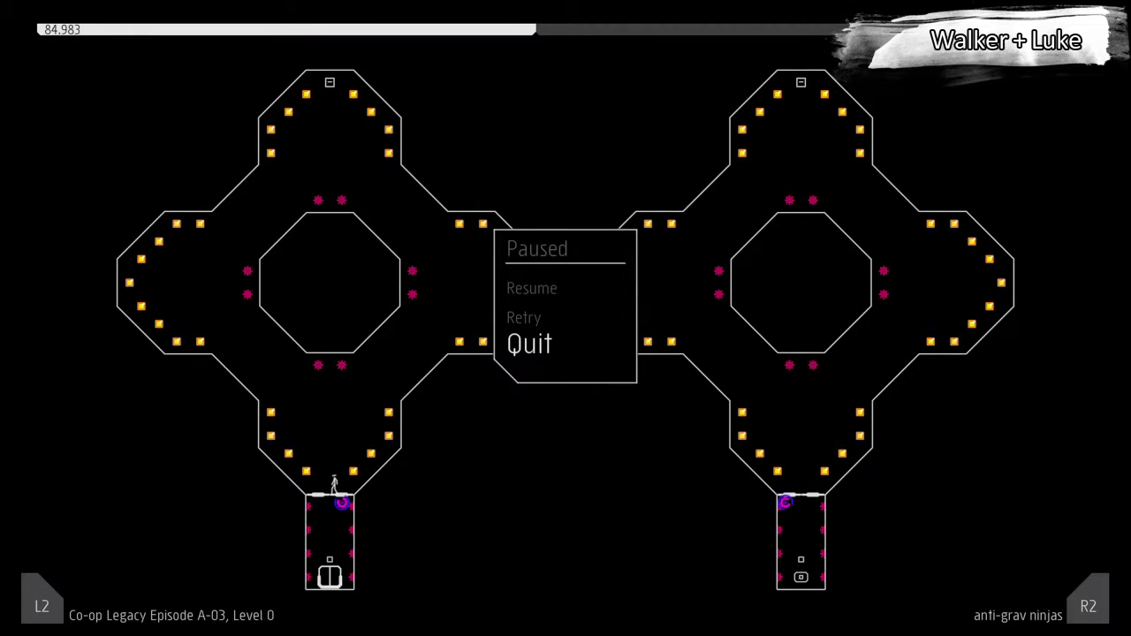
pyautogui.press('Return')
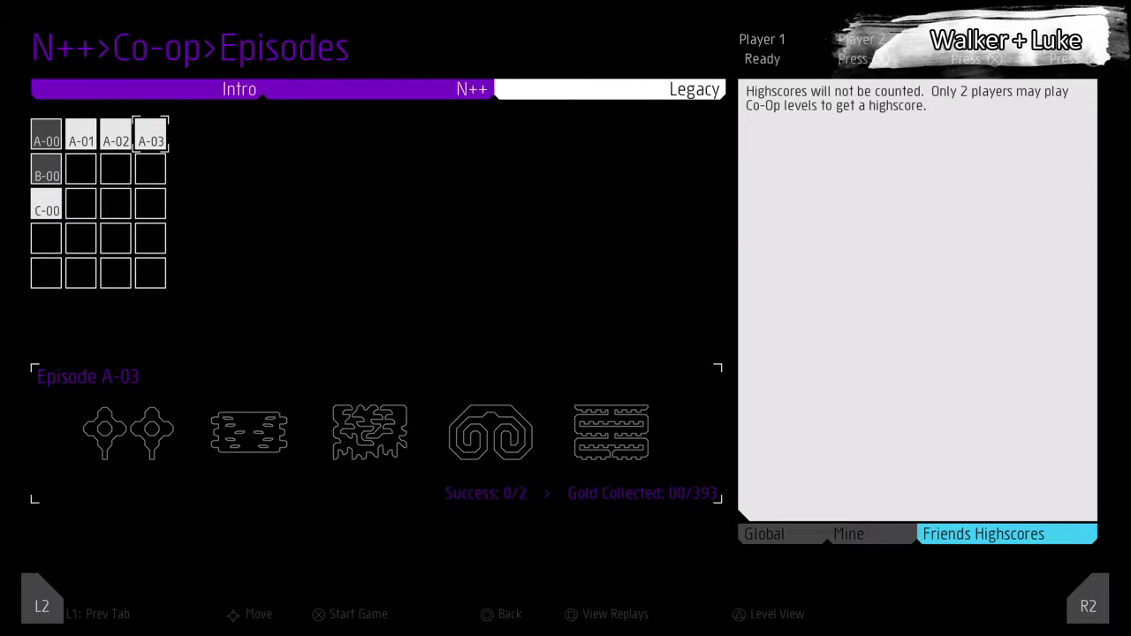
# Step: Ready Player 2 and start Episode A-03 again with both players
pyautogui.press('Return')
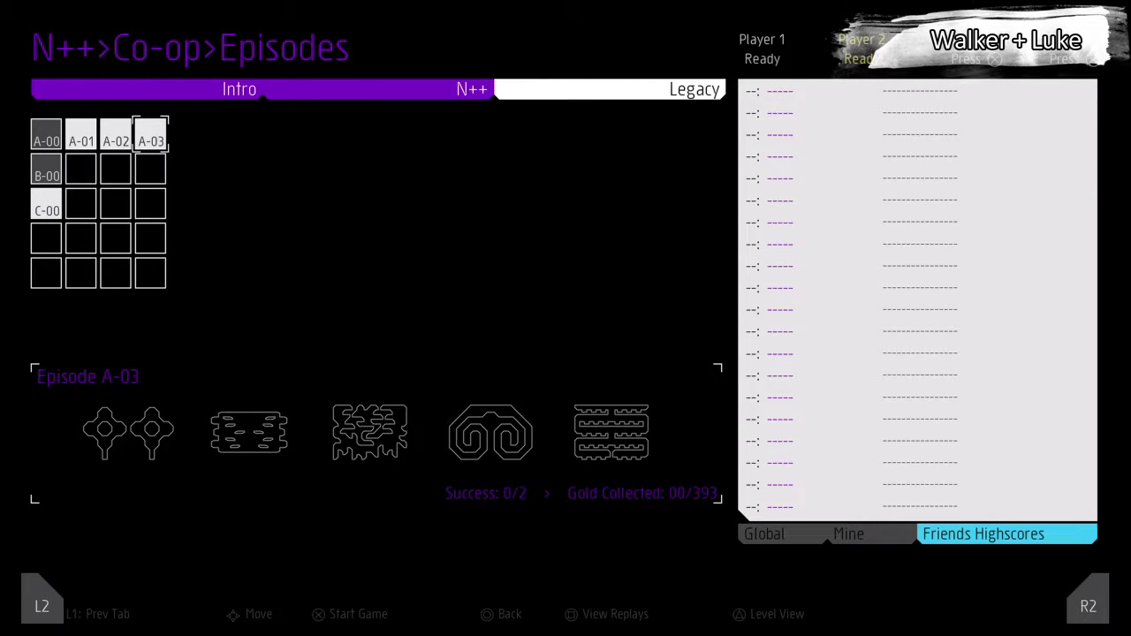
pyautogui.press('Return')
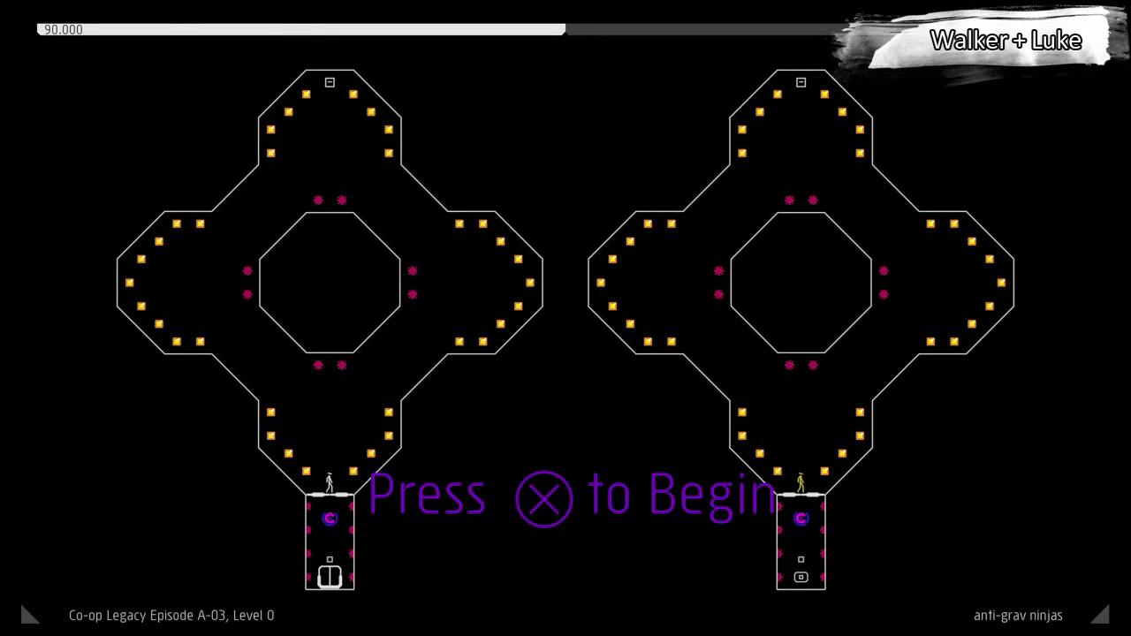
pyautogui.press('x')
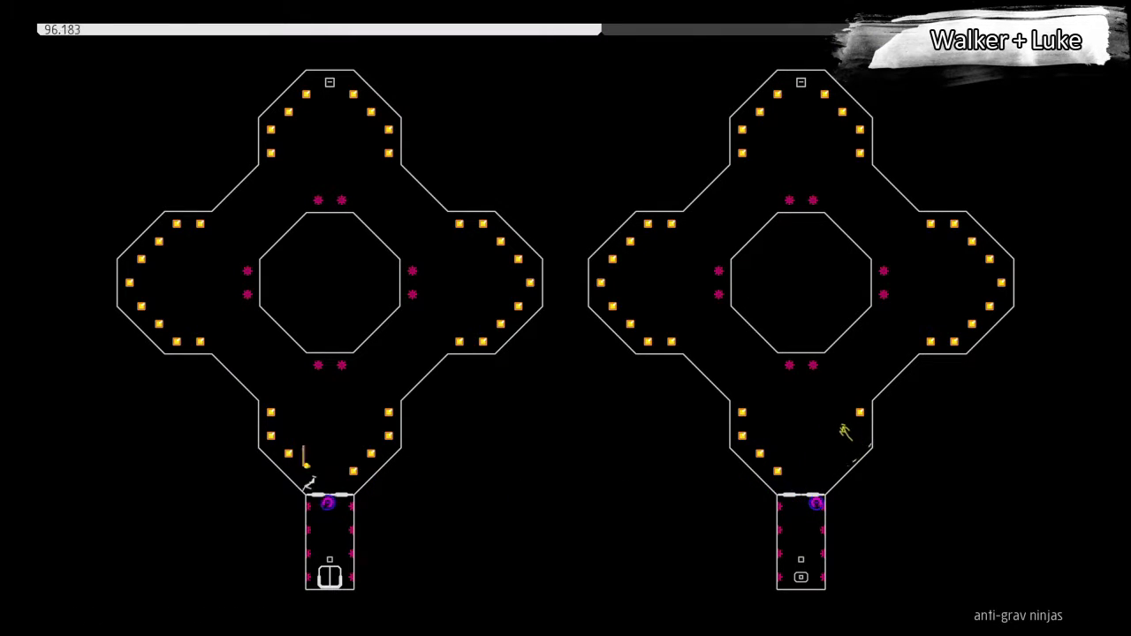
# Step: Run both ninjas through the west, top and east loops for gold, retrying after a death
pyautogui.press('Left')
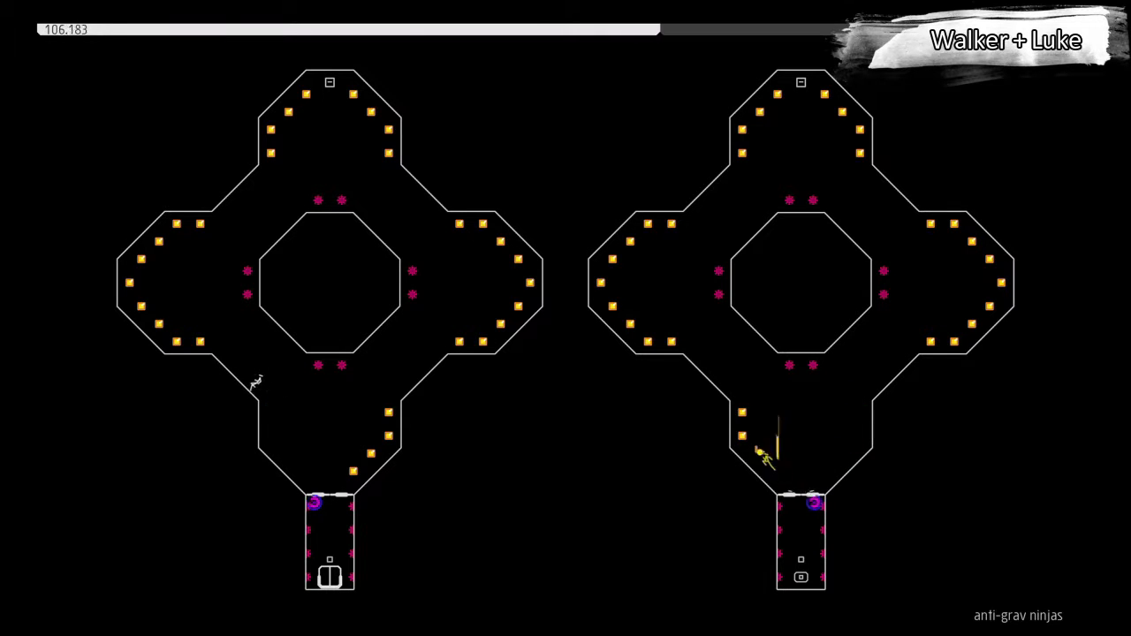
pyautogui.press('Left')
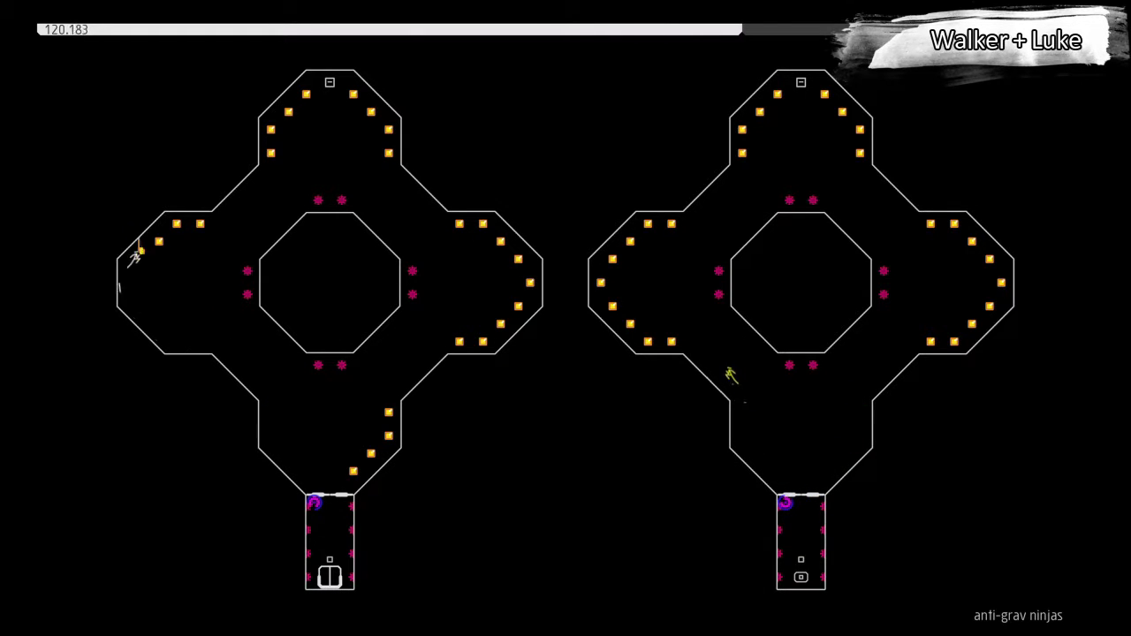
pyautogui.press('Right')
pyautogui.press('Right')
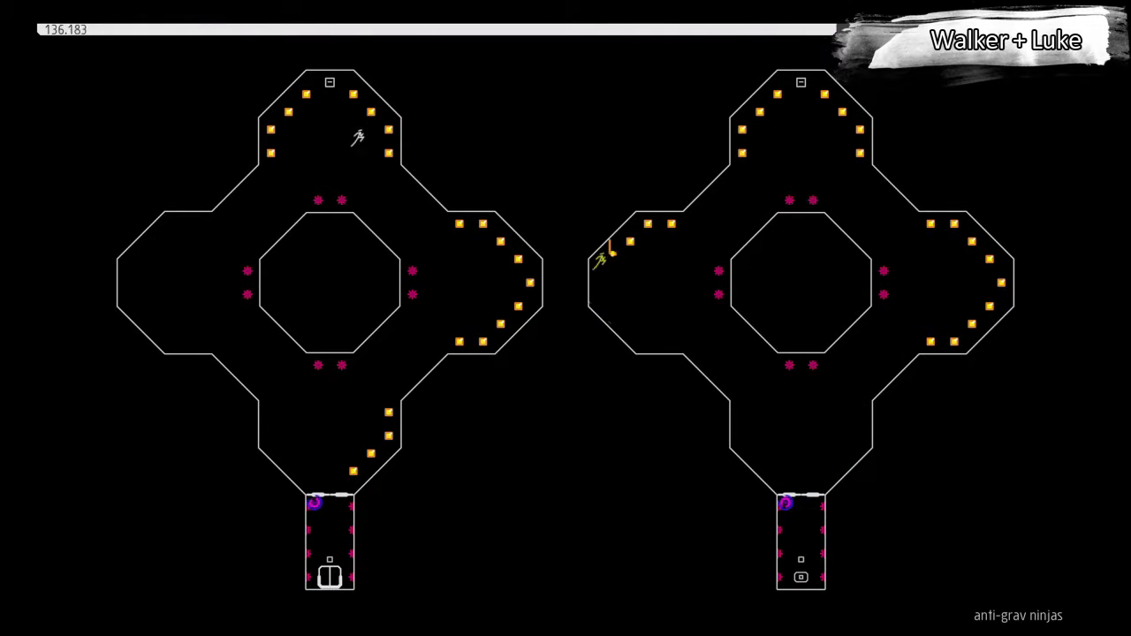
pyautogui.press('Left')
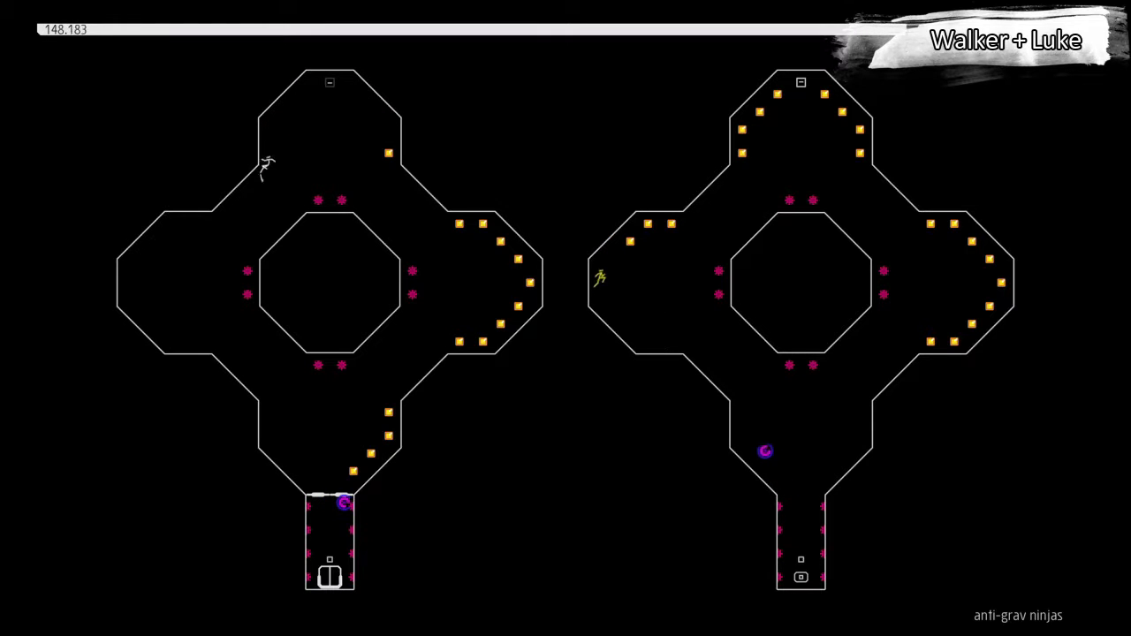
pyautogui.press('Left')
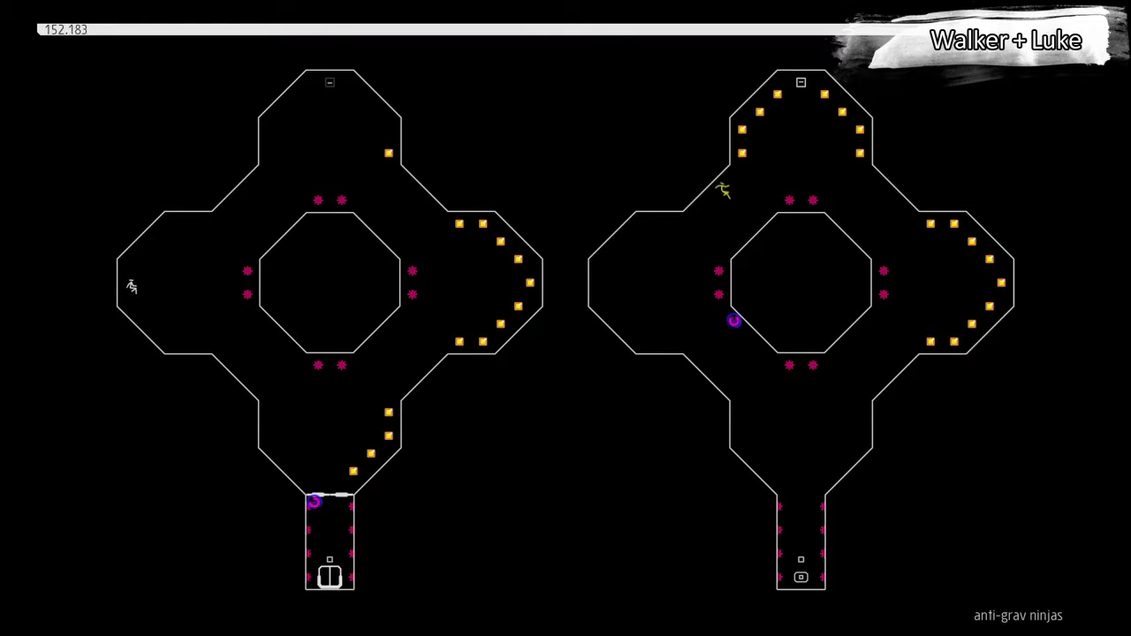
pyautogui.press('Right')
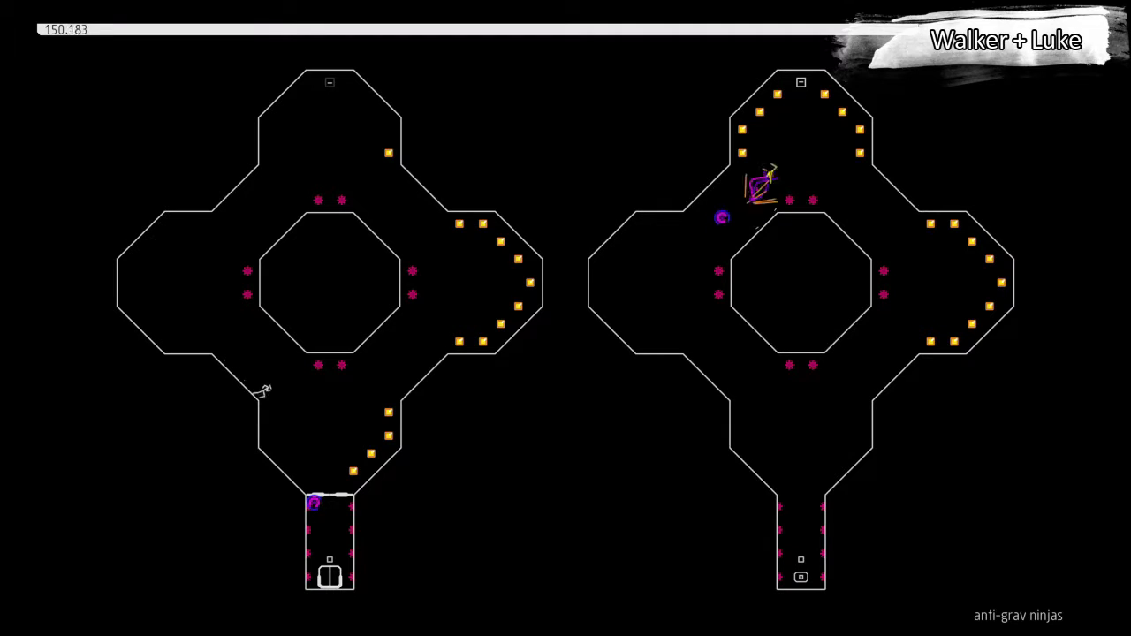
pyautogui.press('Right')
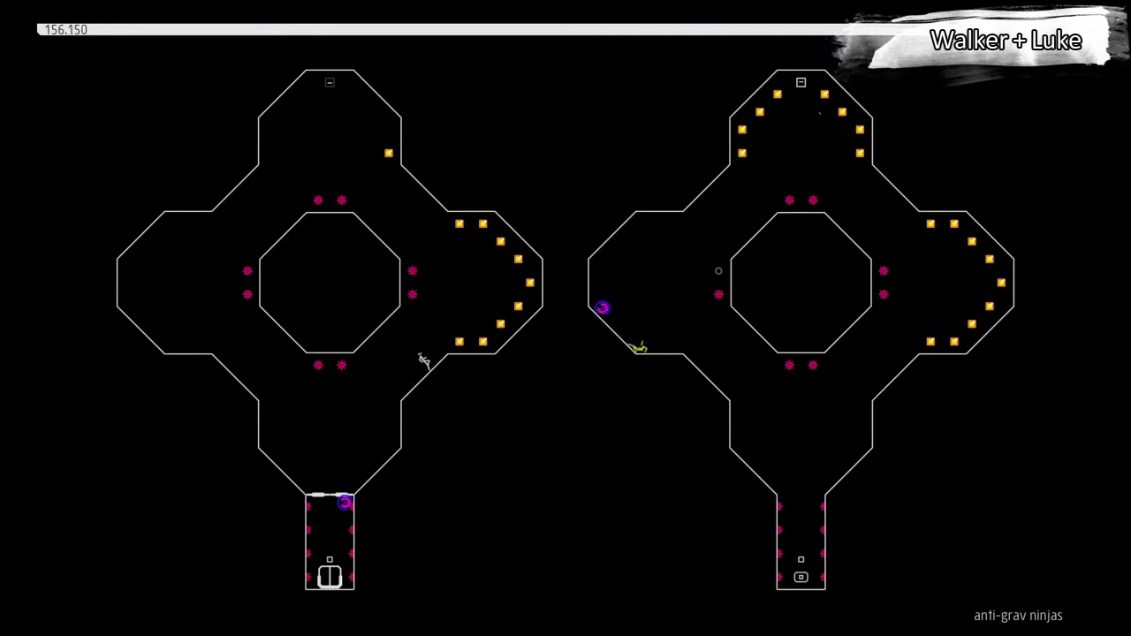
pyautogui.press('Right')
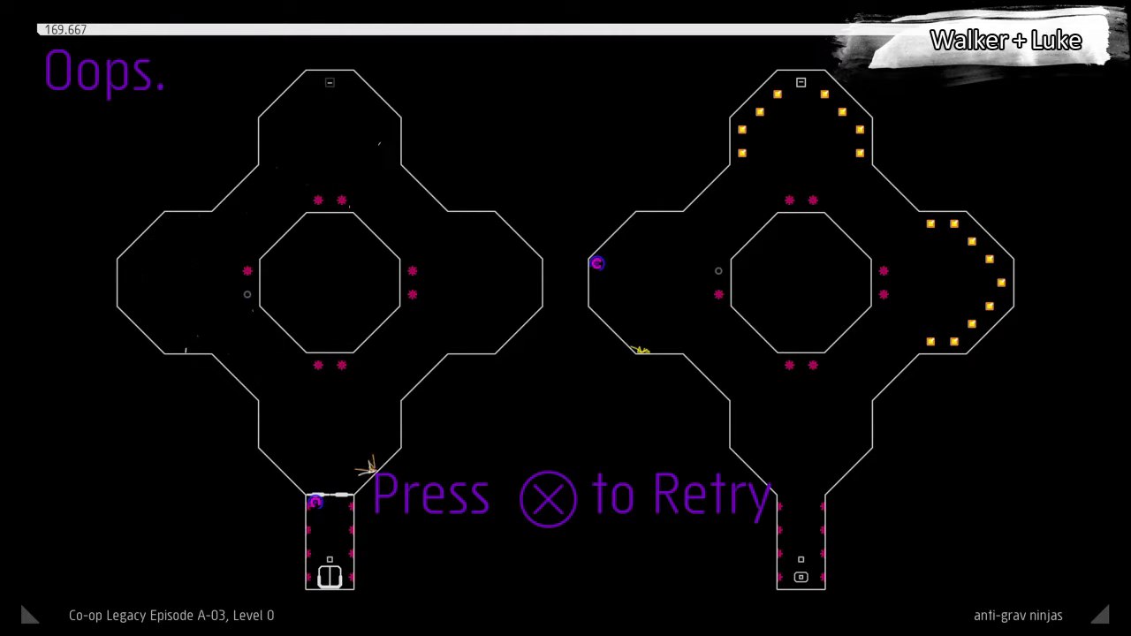
pyautogui.press('x')
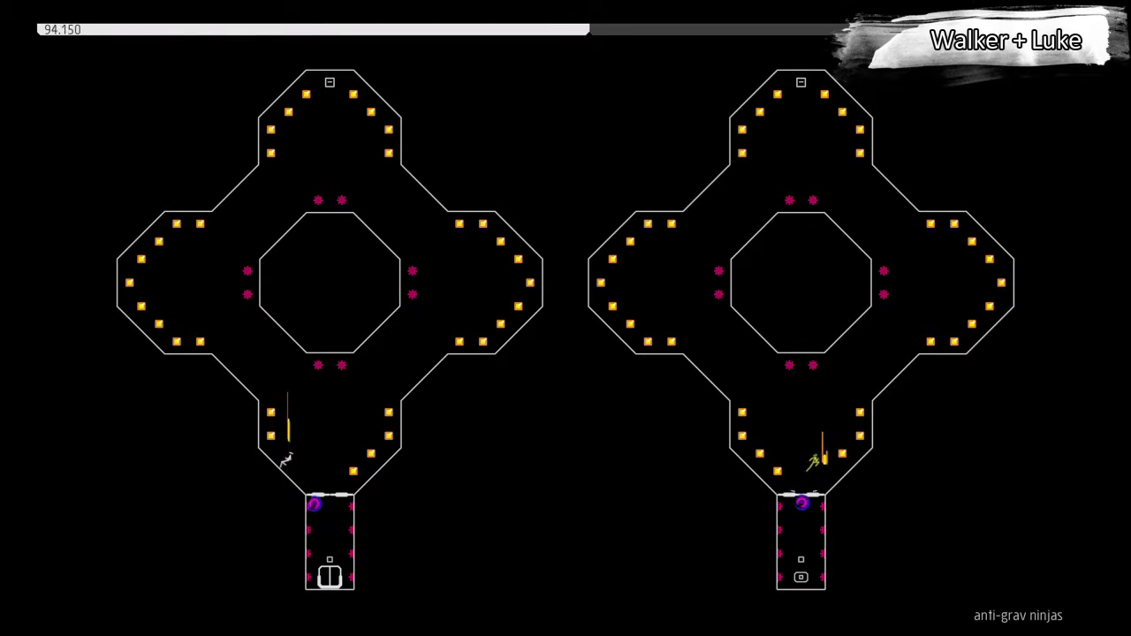
# Step: Collect gold in the left and top lobes and down the right wall, restarting after dying
pyautogui.press('Left')
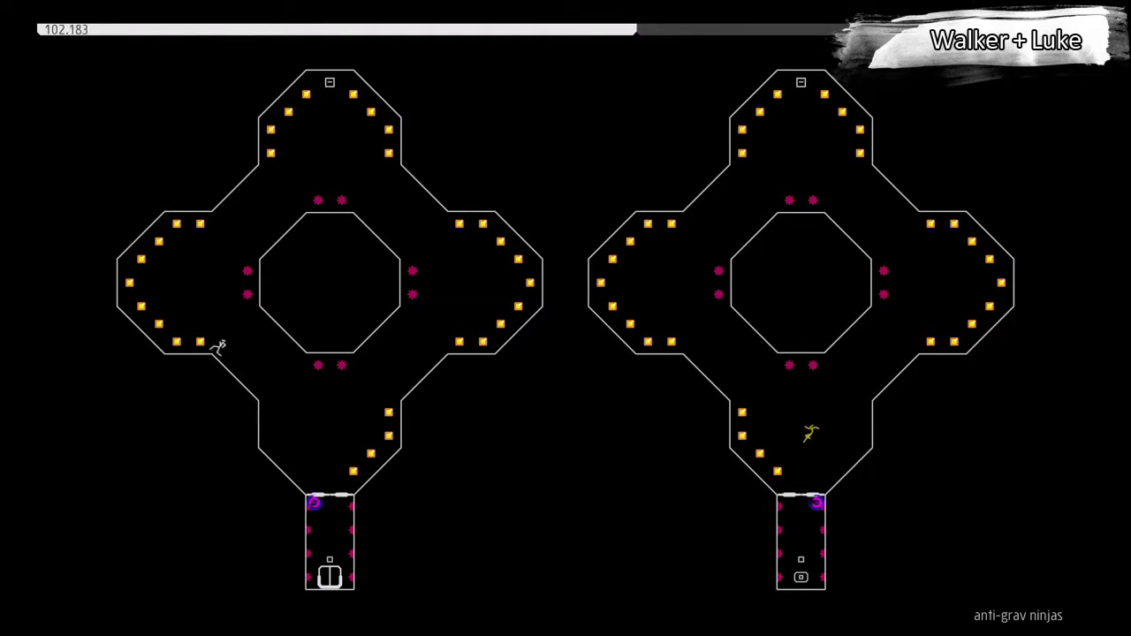
pyautogui.press('Left')
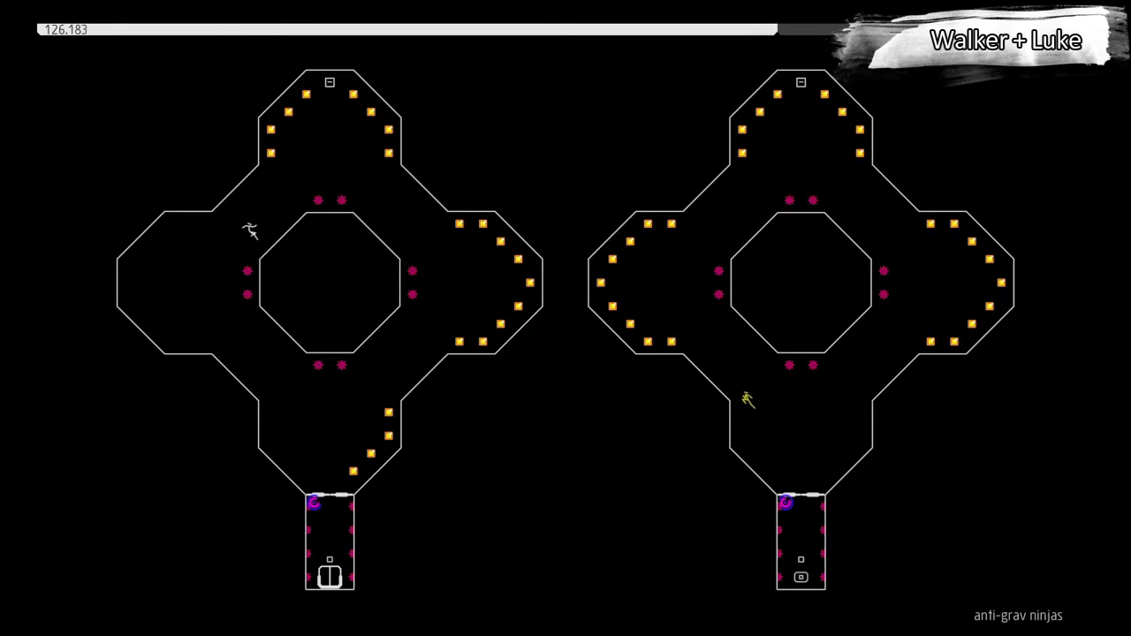
pyautogui.press('Left')
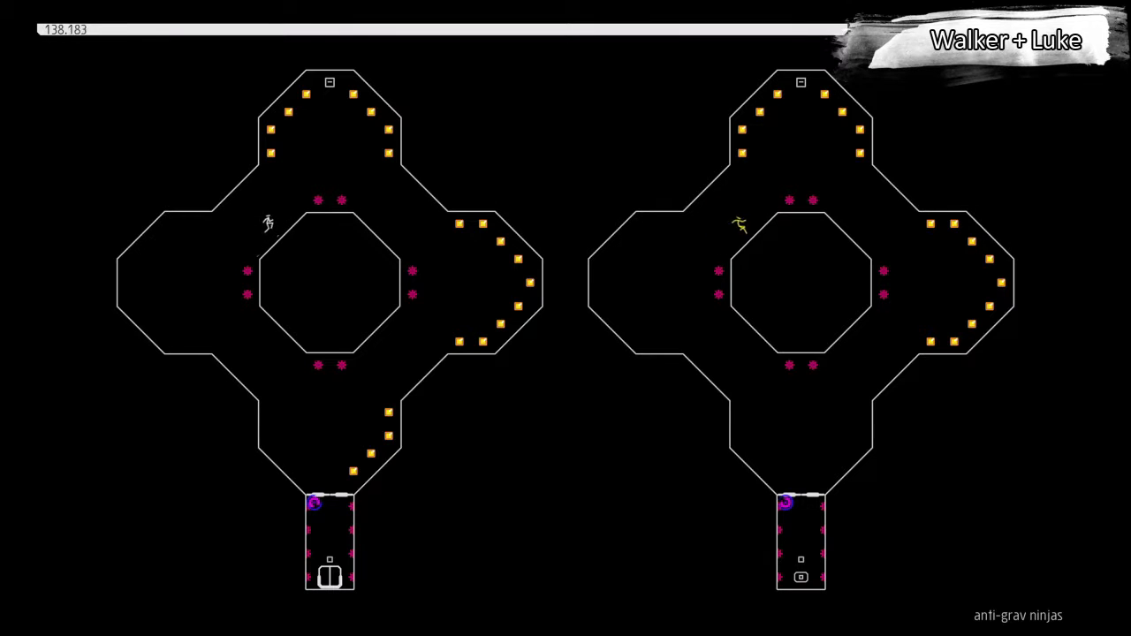
pyautogui.press('Right')
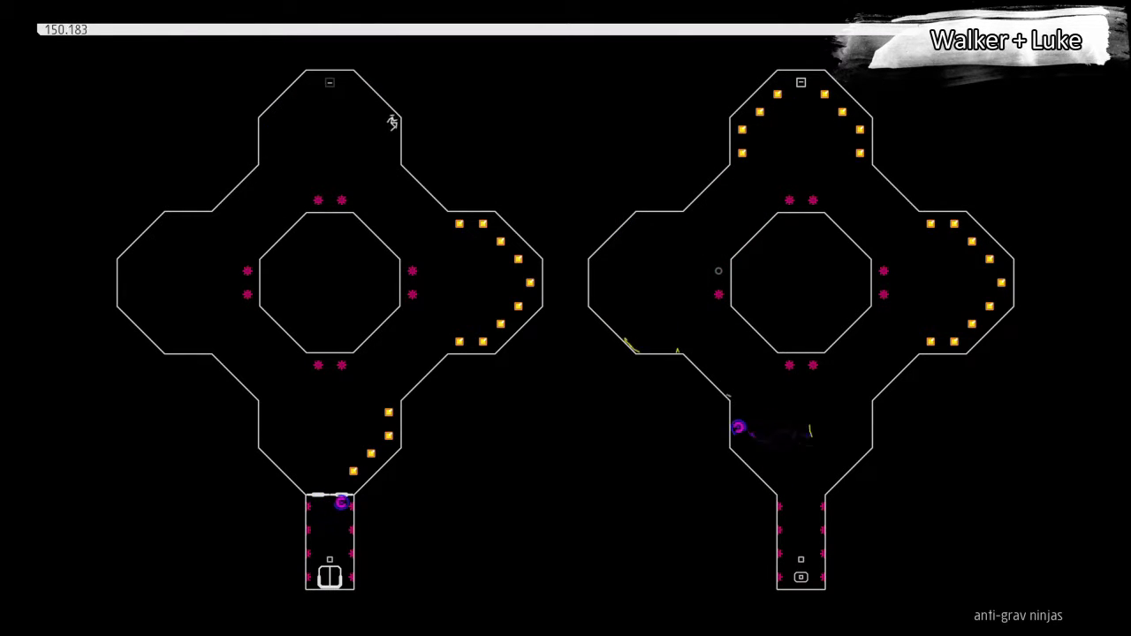
pyautogui.press('Left')
pyautogui.press('Right')
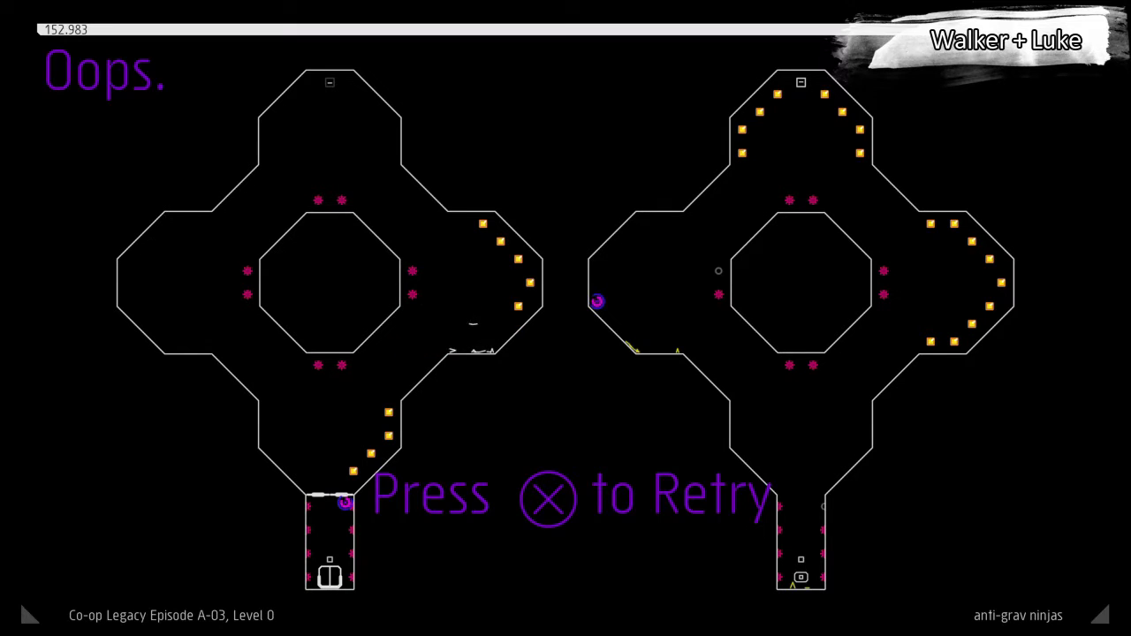
pyautogui.press('x')
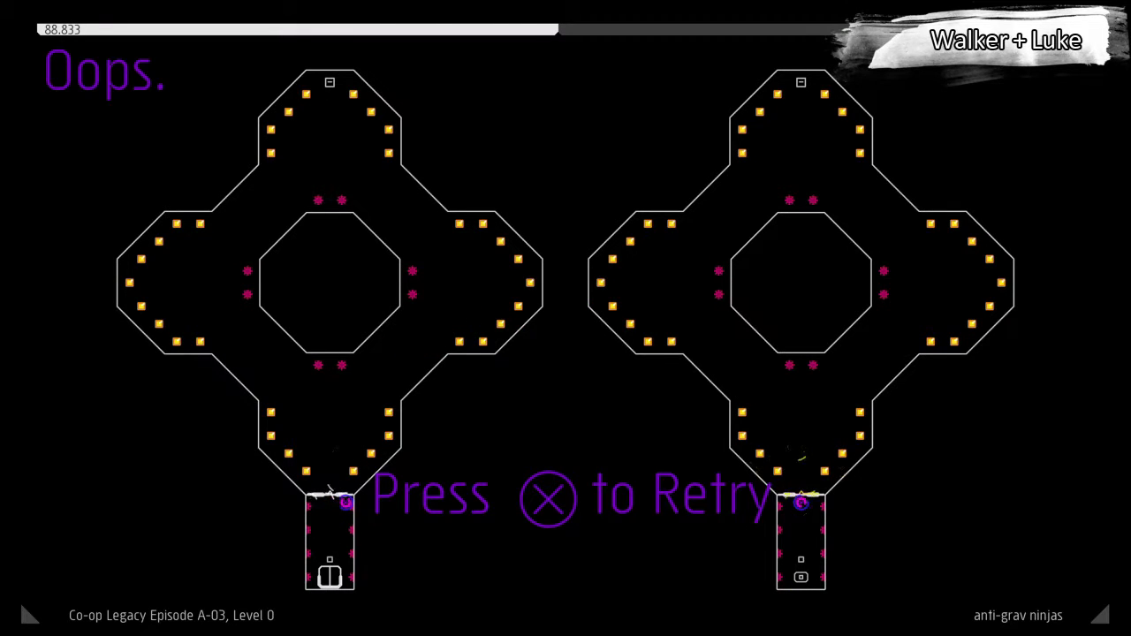
# Step: Retry repeatedly, then jump both ninjas up the lower and right-side rings for gold
pyautogui.press('x')
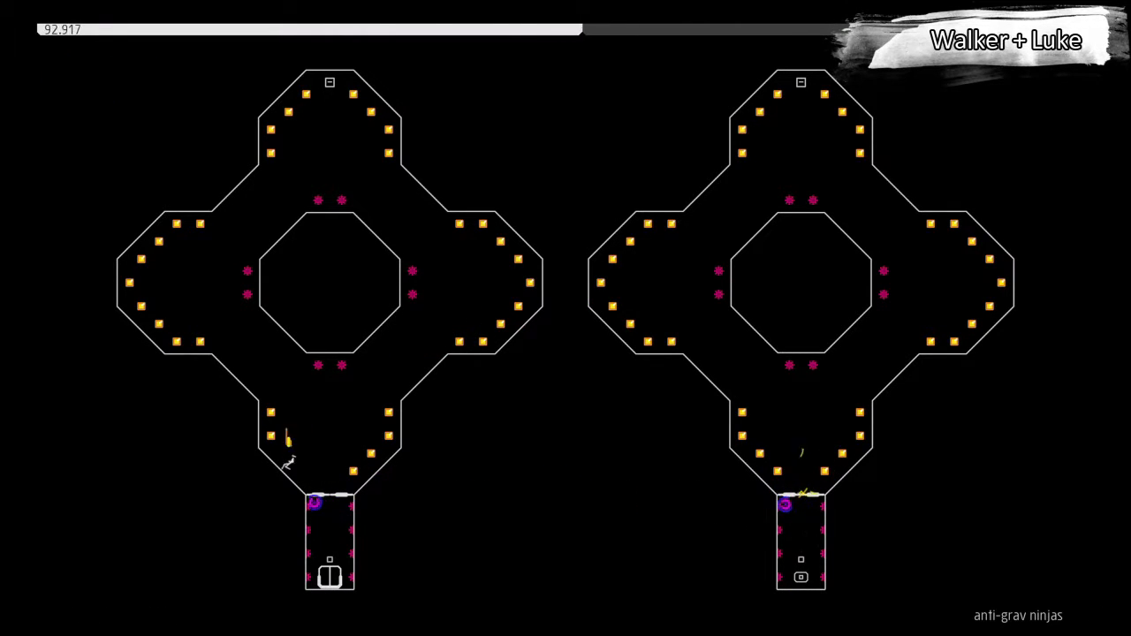
pyautogui.press('x')
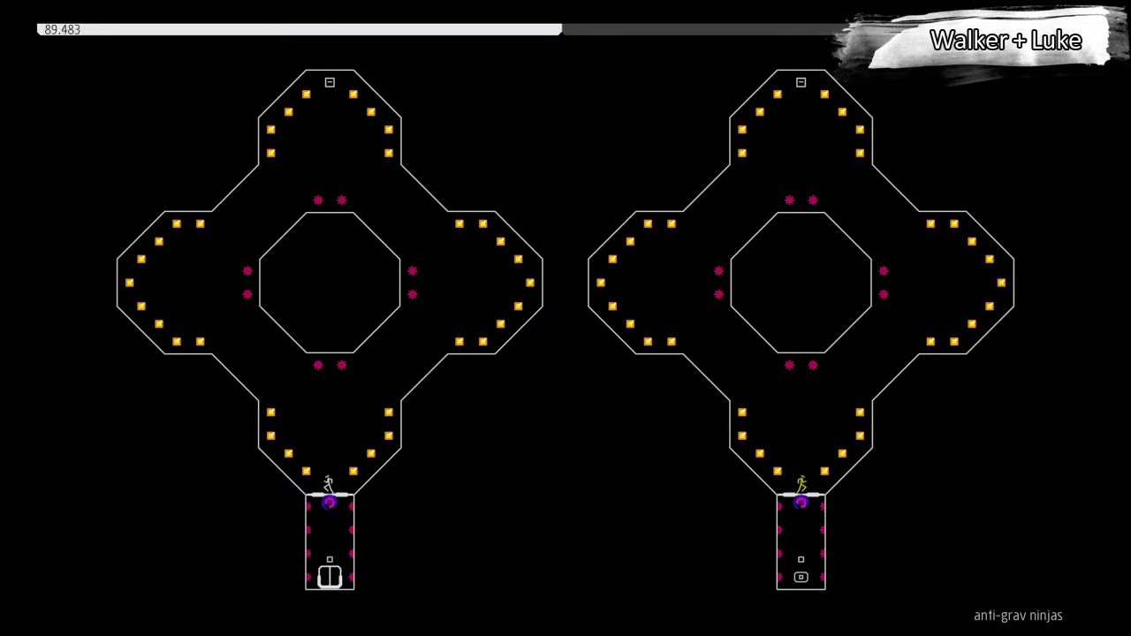
pyautogui.press('Left')
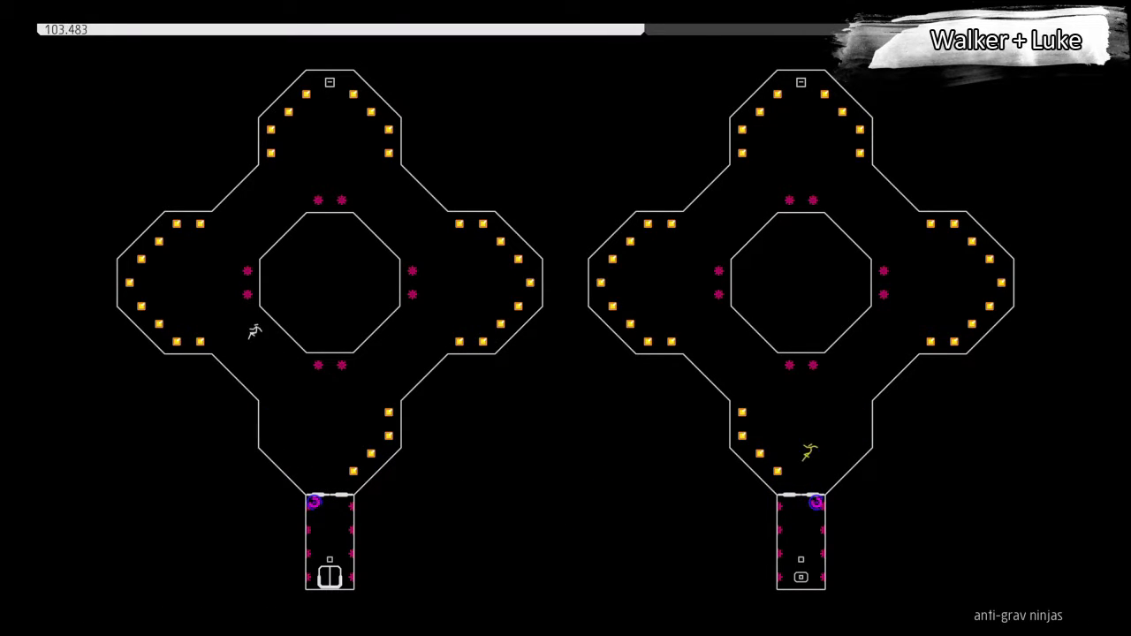
pyautogui.press('x')
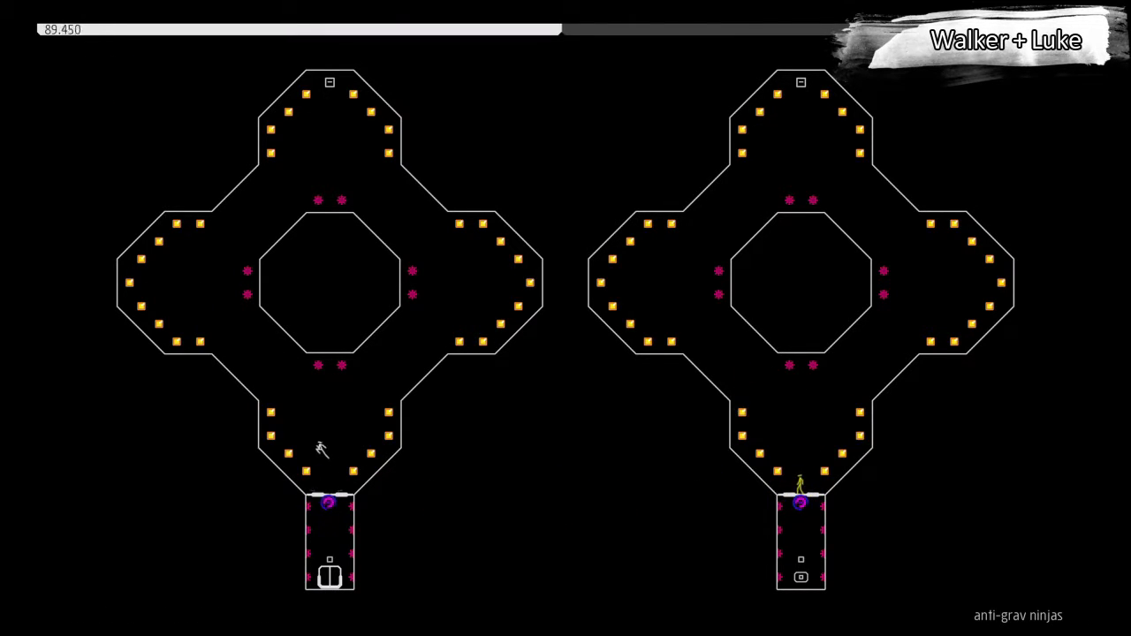
pyautogui.press('Right')
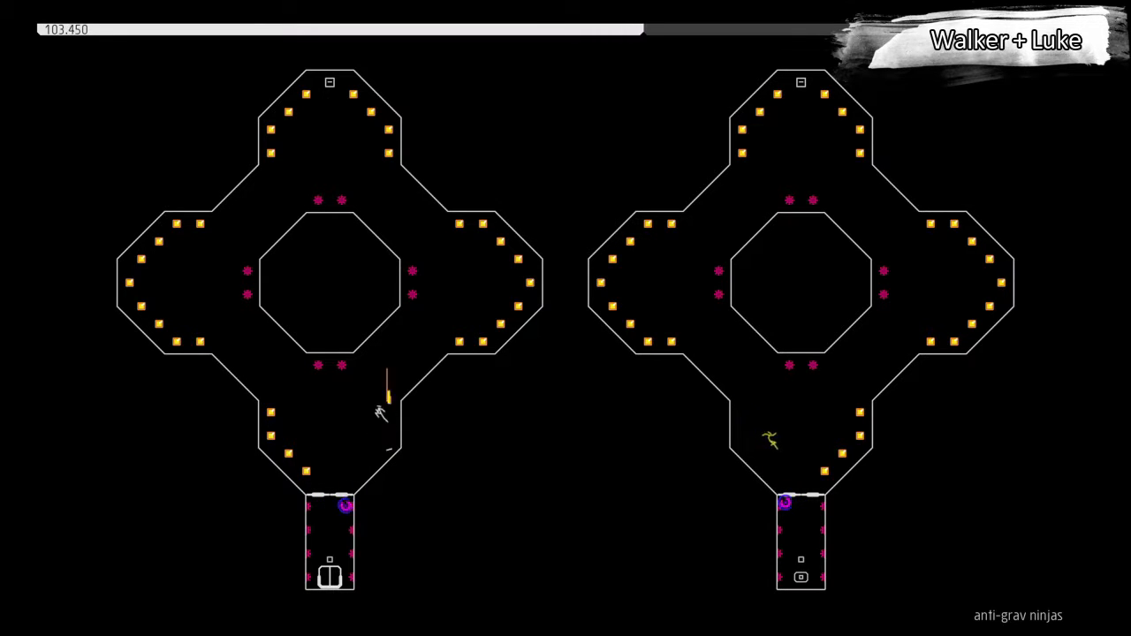
pyautogui.press('Right')
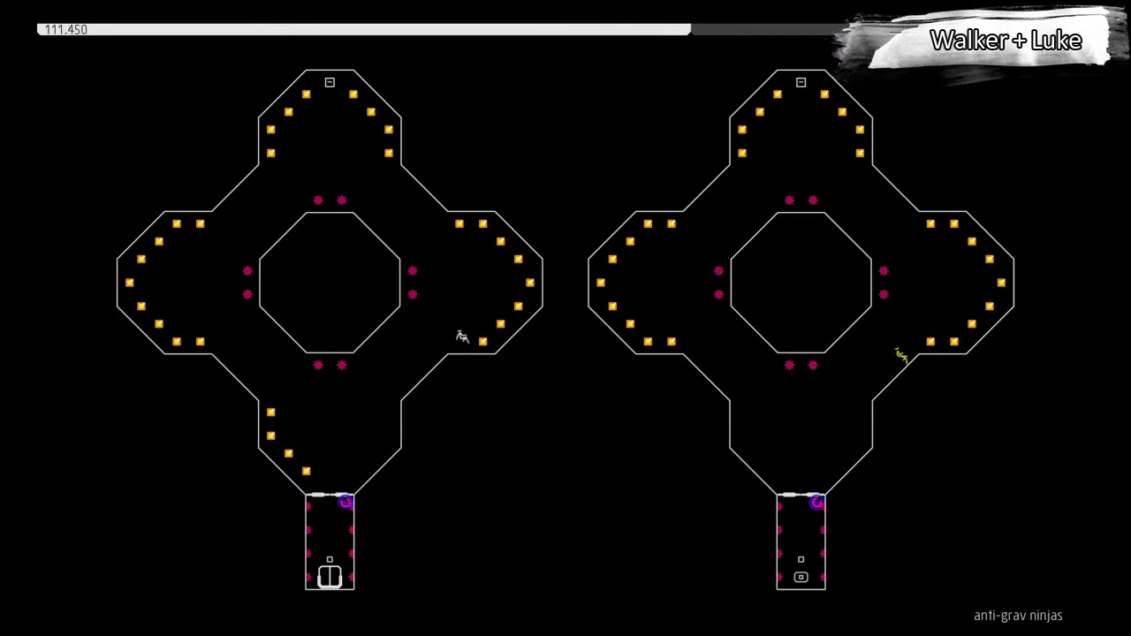
pyautogui.press('Right')
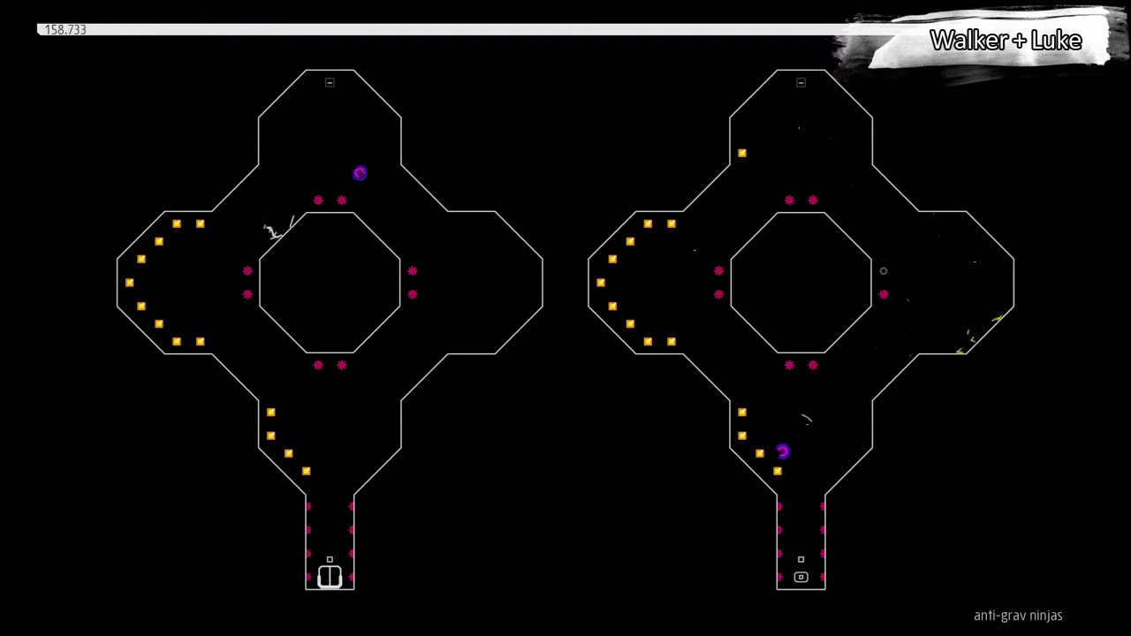
# Step: Restart the anti-grav ninjas level three more times after deaths
pyautogui.press('x')
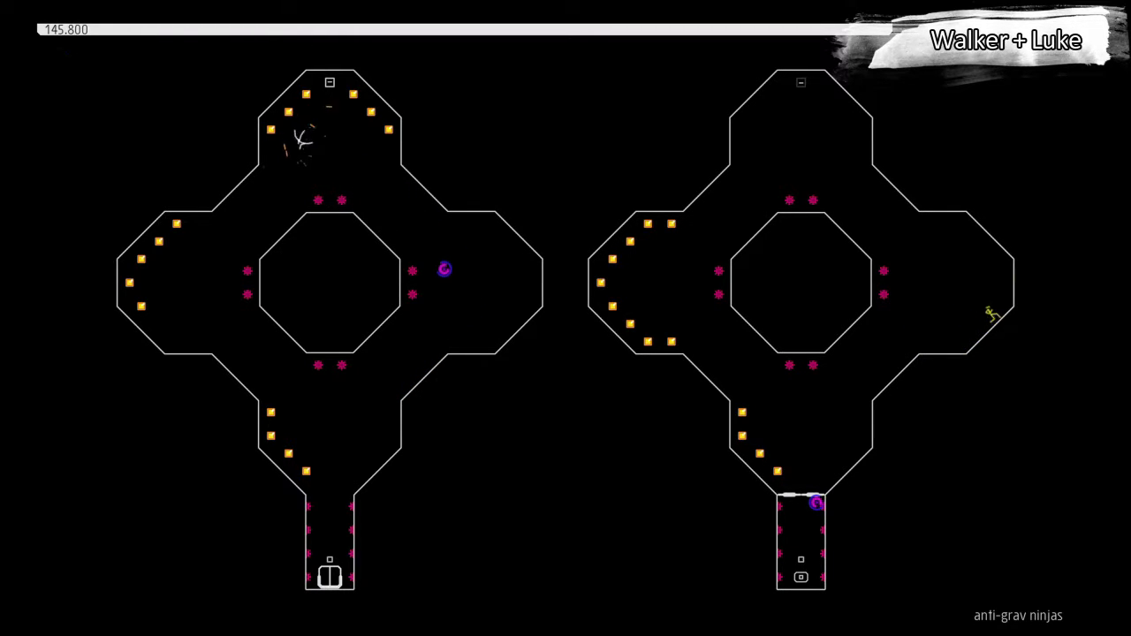
pyautogui.press('space')
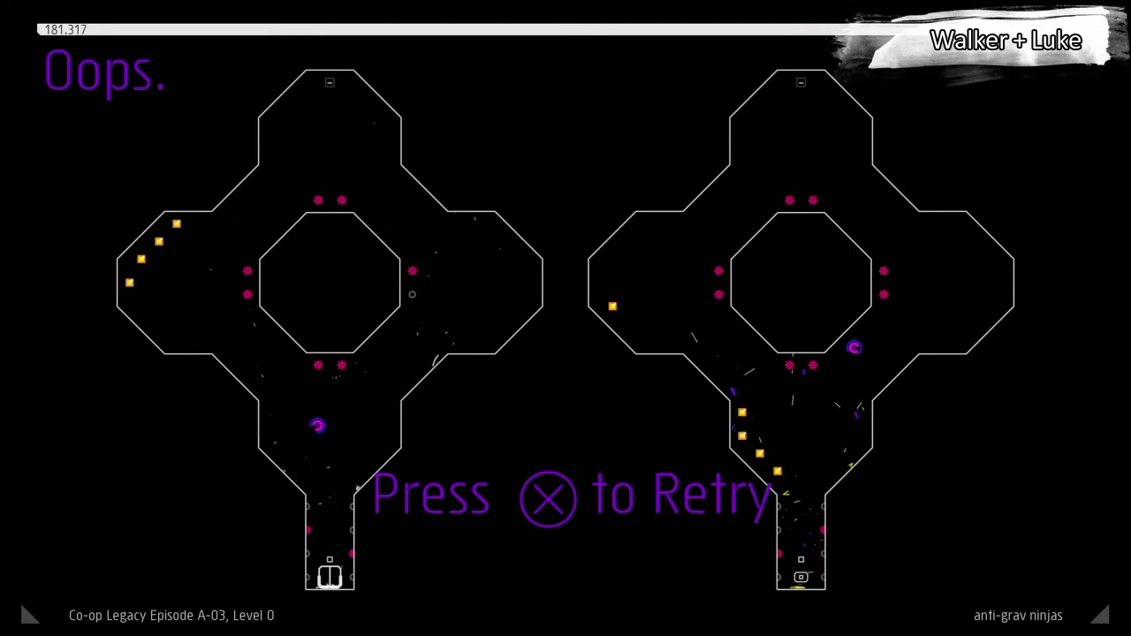
pyautogui.press('space')
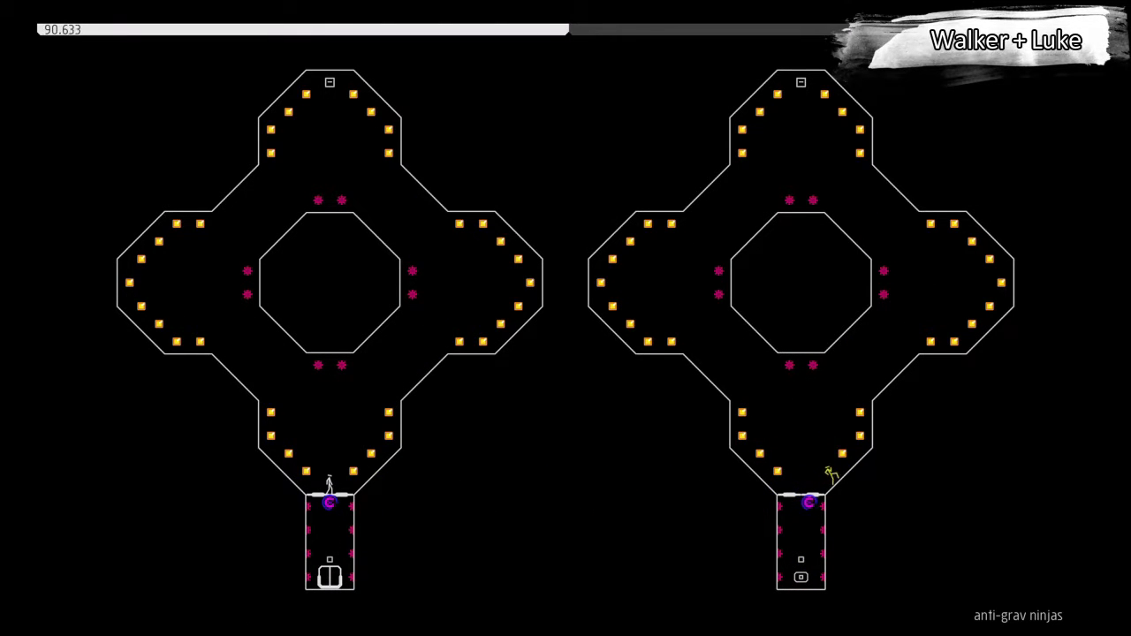
# Step: Quit to Co-op Episodes and begin Legacy Episode A-02's rooms-full-of-gold level
pyautogui.press('space')
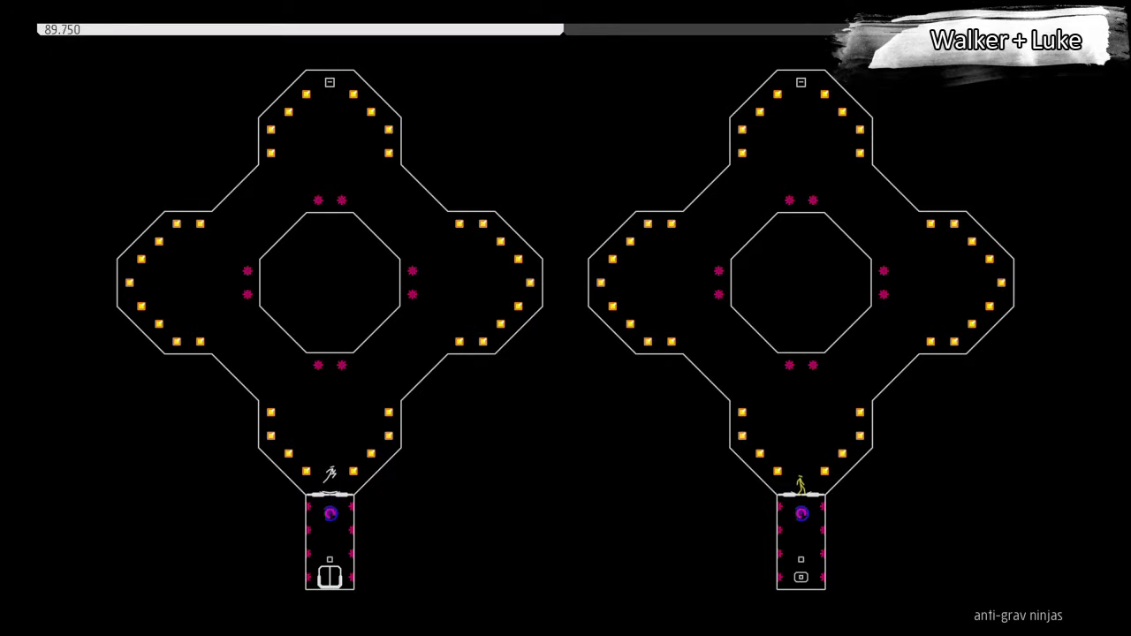
pyautogui.press('Escape')
pyautogui.press('Down')
pyautogui.press('Down')
pyautogui.press('Return')
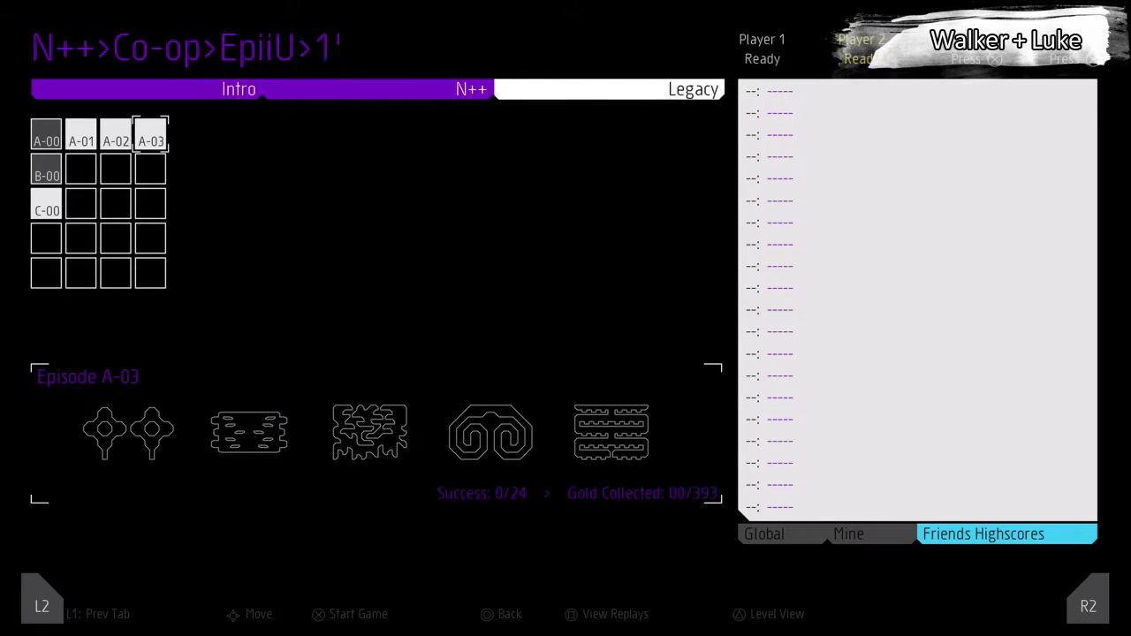
pyautogui.press('Left')
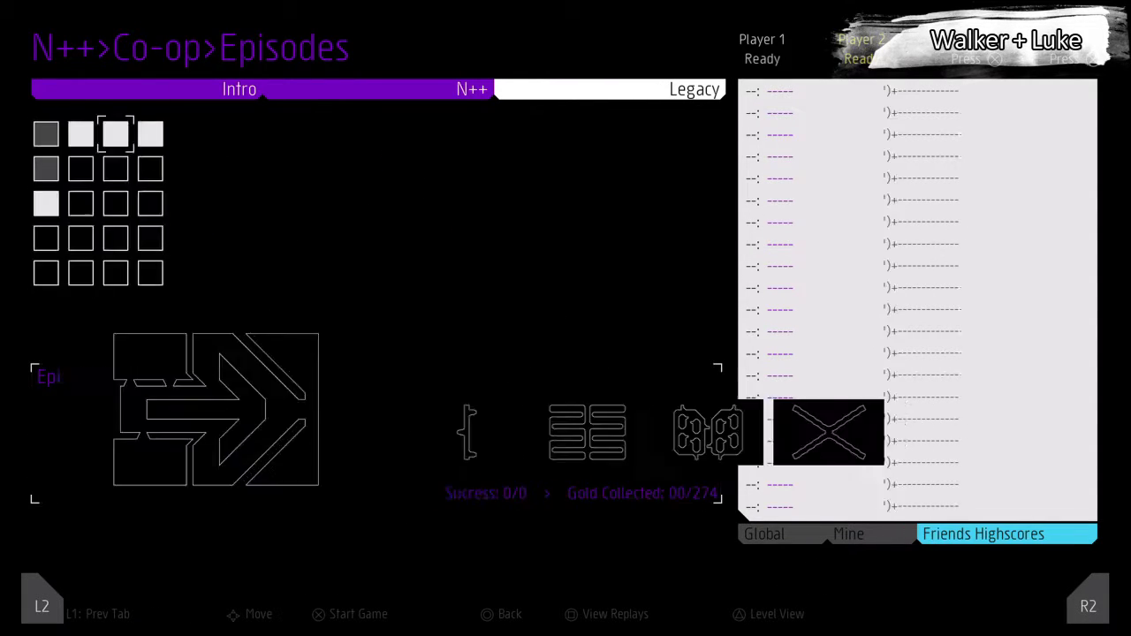
pyautogui.press('Return')
pyautogui.press('space')
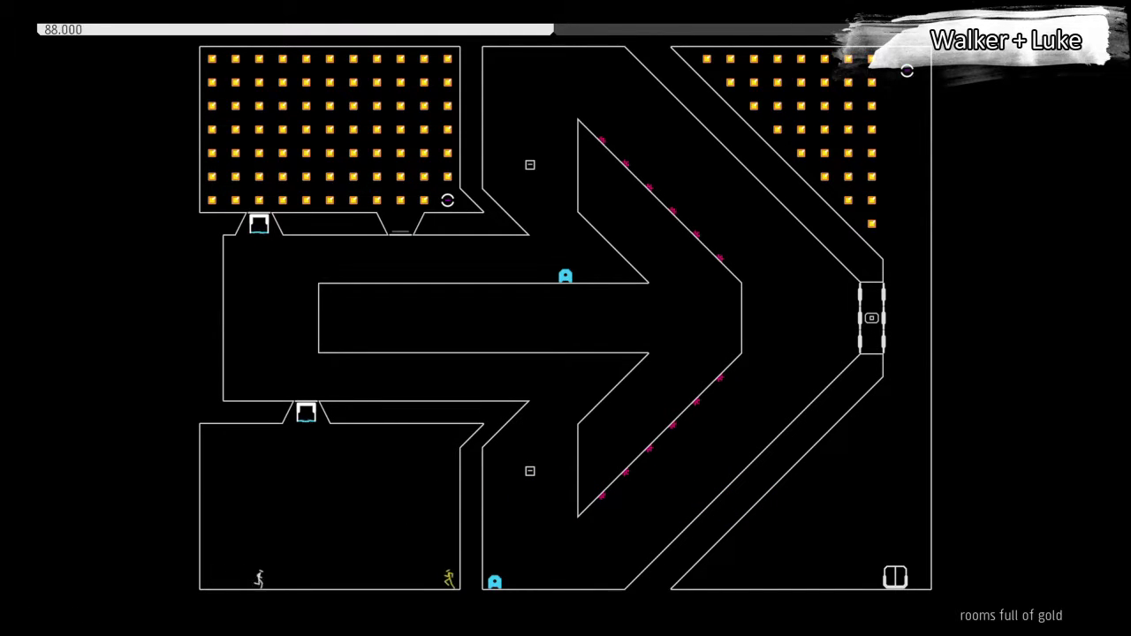
# Step: Launch the yellow ninja upward, restart after being crushed, then ride the rising block
pyautogui.press('Left')
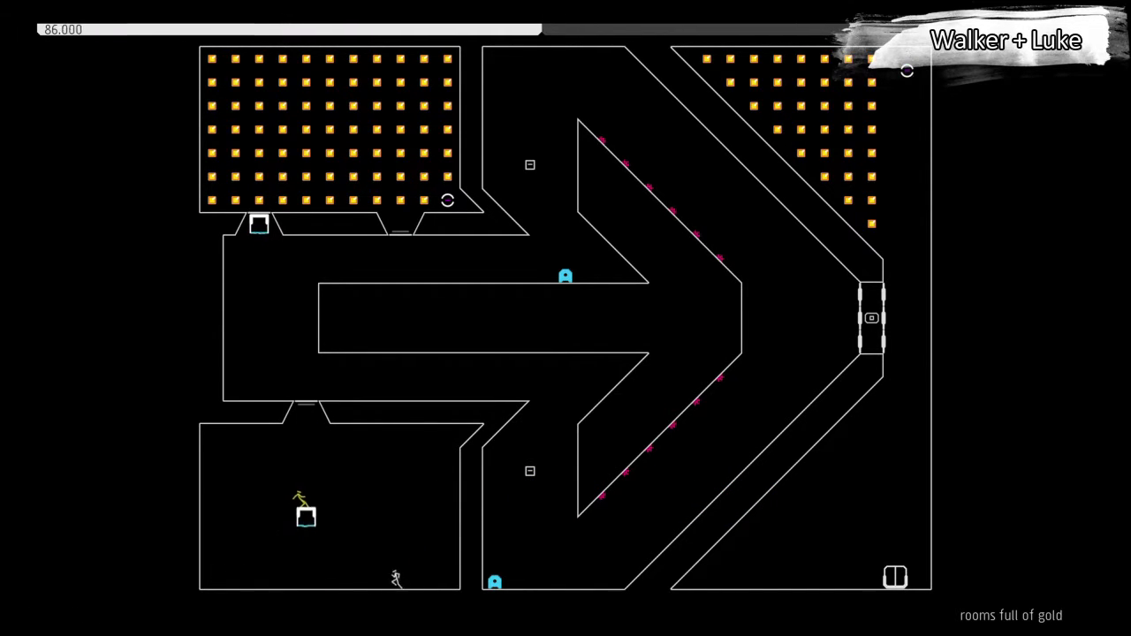
pyautogui.press('Left')
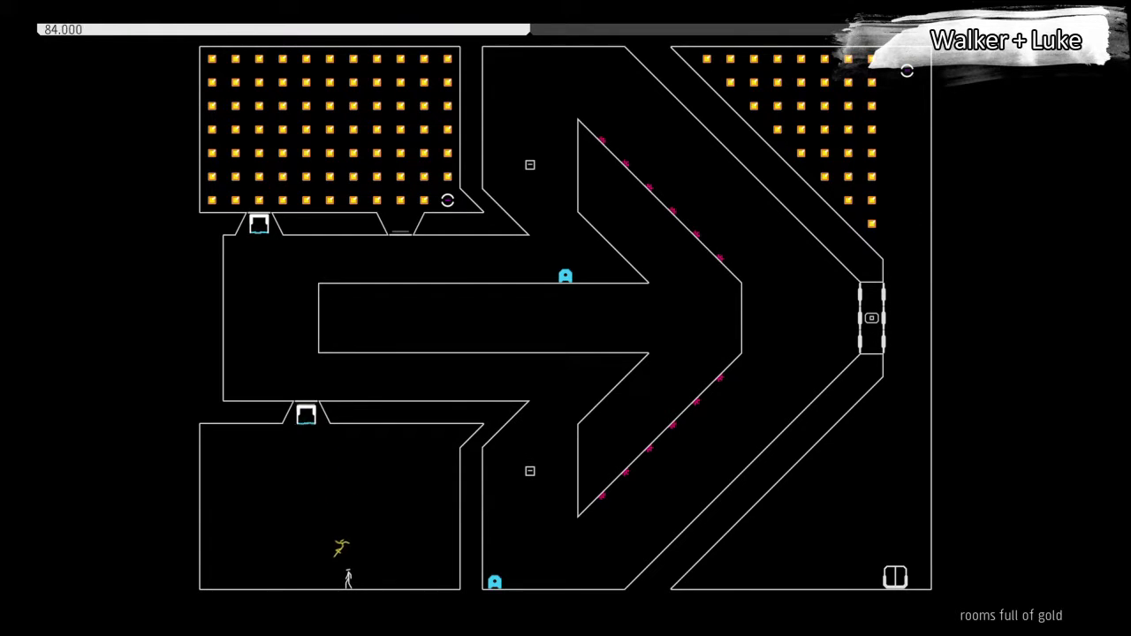
pyautogui.press('space')
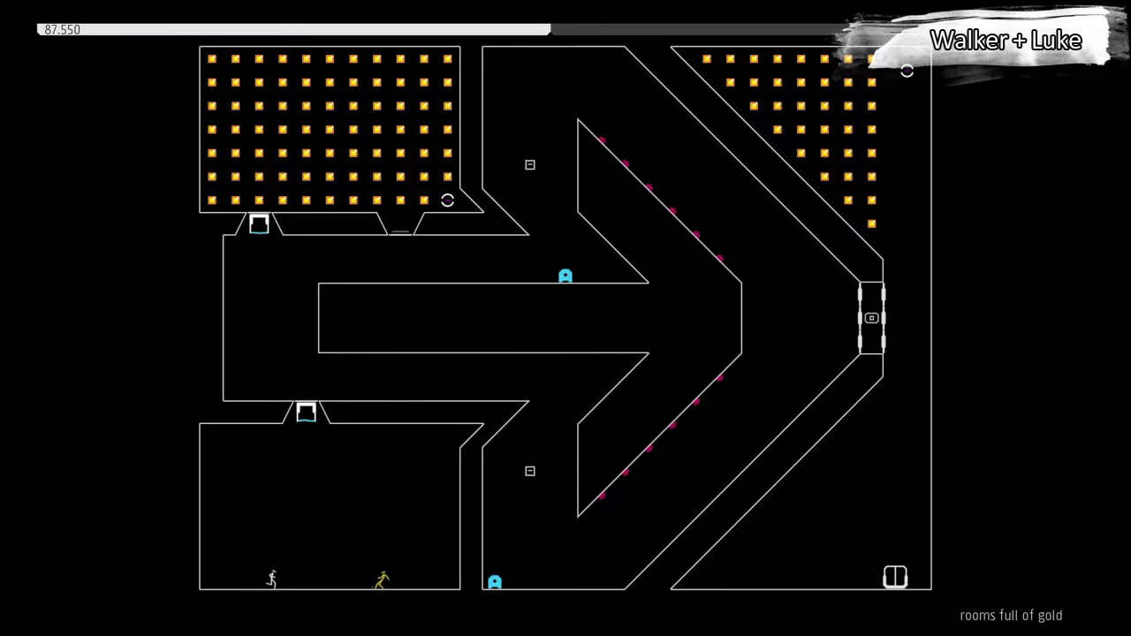
pyautogui.press('Left')
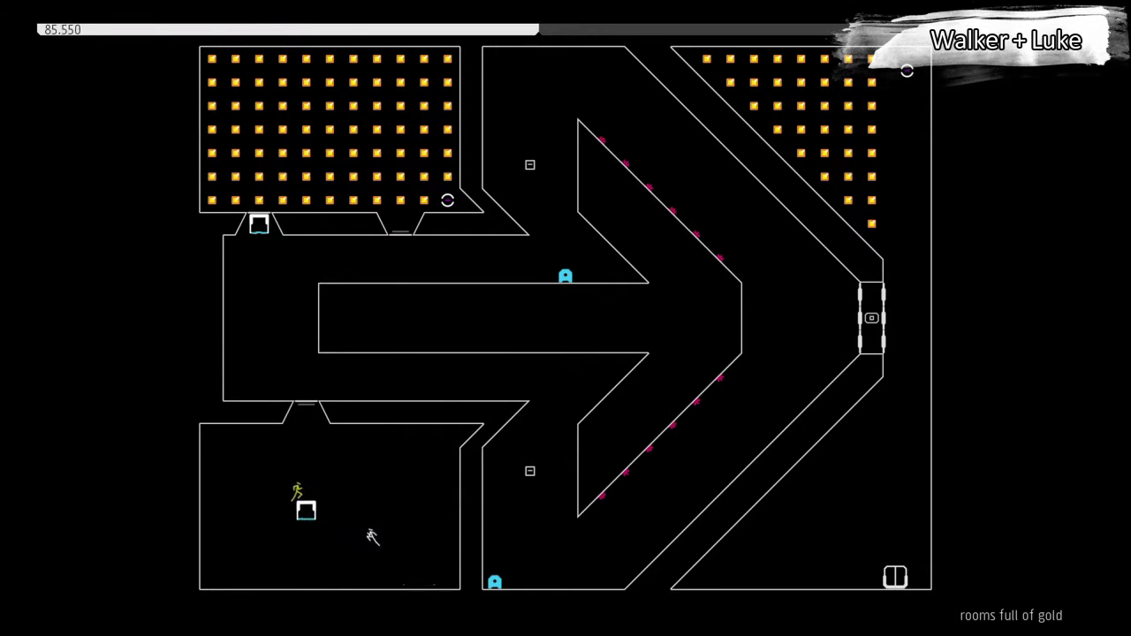
pyautogui.press('Left')
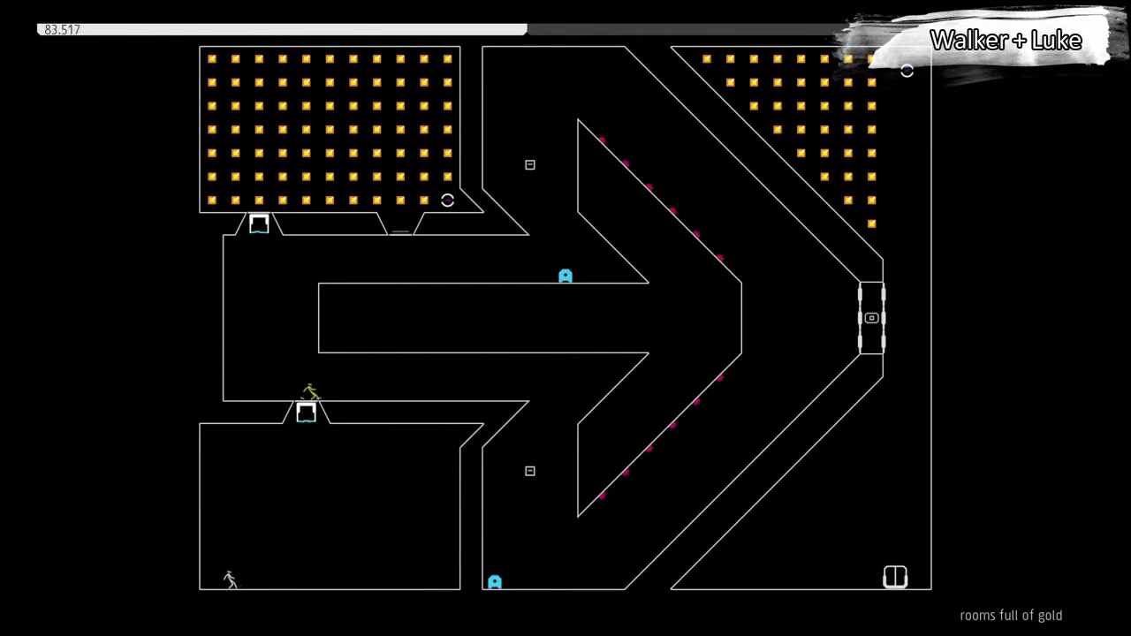
pyautogui.press('Right')
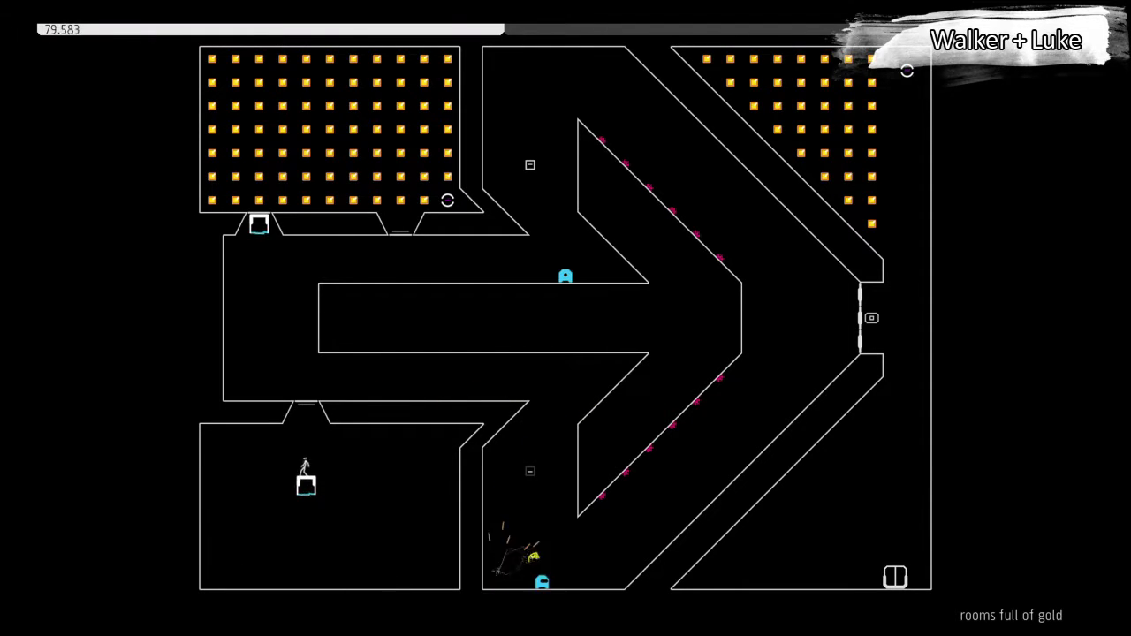
pyautogui.press('Right')
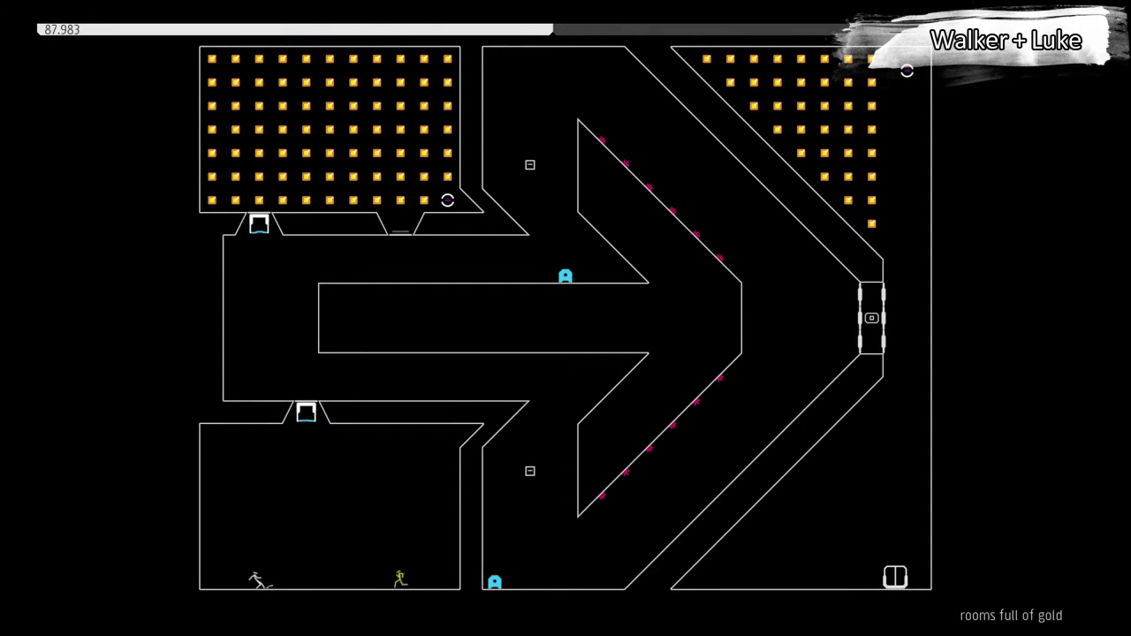
# Step: Jump both ninjas onto the thwumps, ride into the top gold room and grab gold
pyautogui.press('Left')
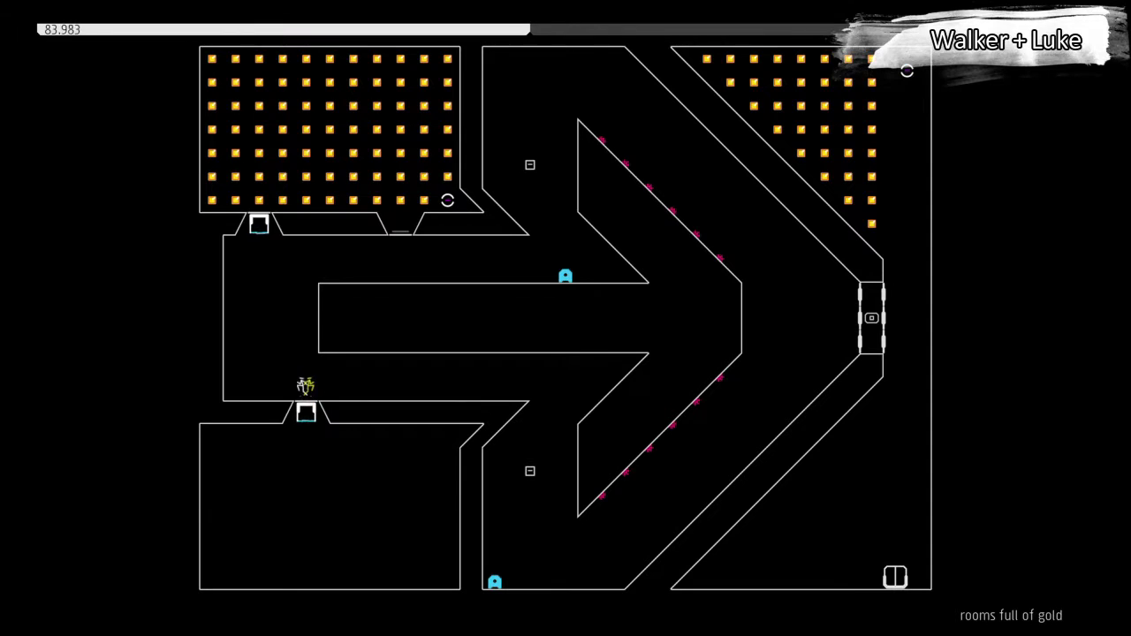
pyautogui.press('Left')
pyautogui.press('Right')
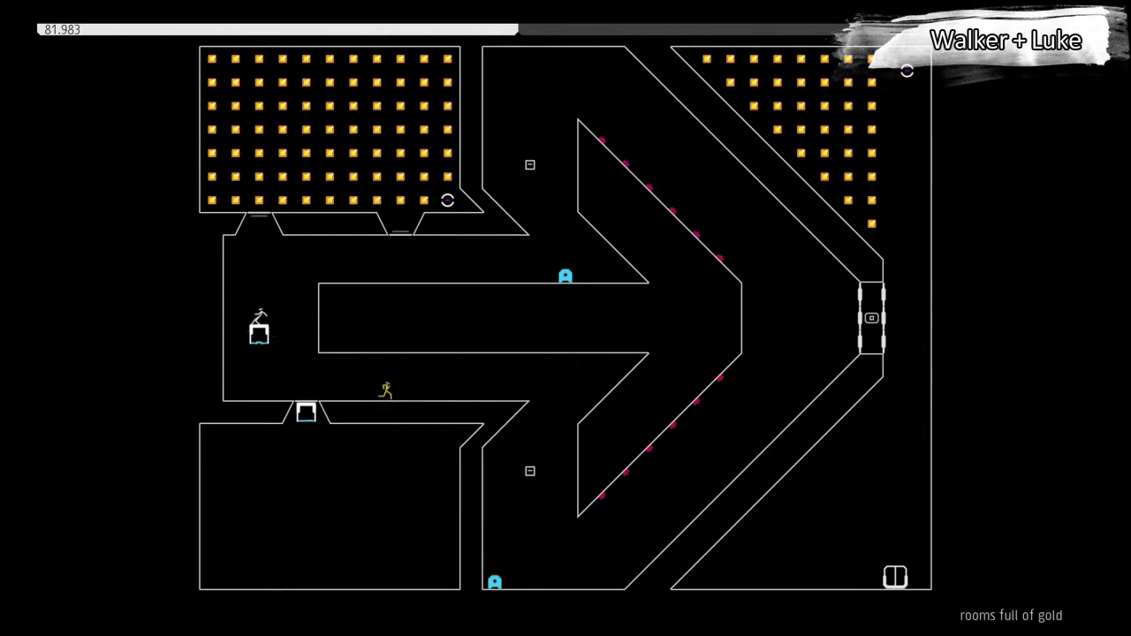
pyautogui.press('Right')
pyautogui.press('Left')
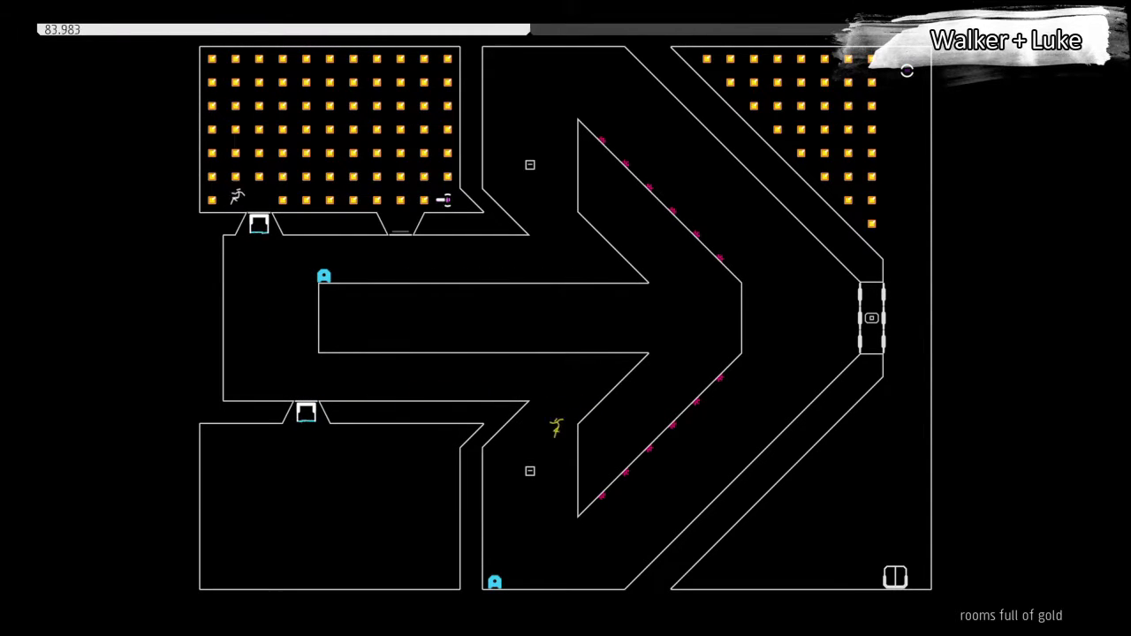
pyautogui.press('Right')
pyautogui.press('z')
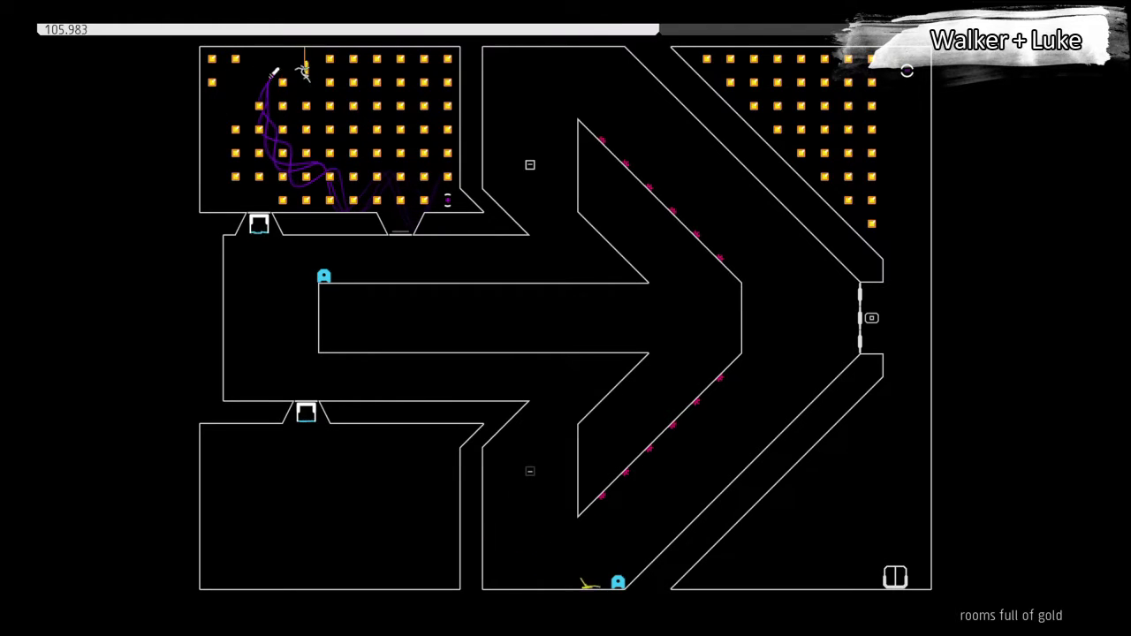
# Step: Gather gold across the top room until the white ninja dies, then retry
pyautogui.press('Left')
pyautogui.press('z')
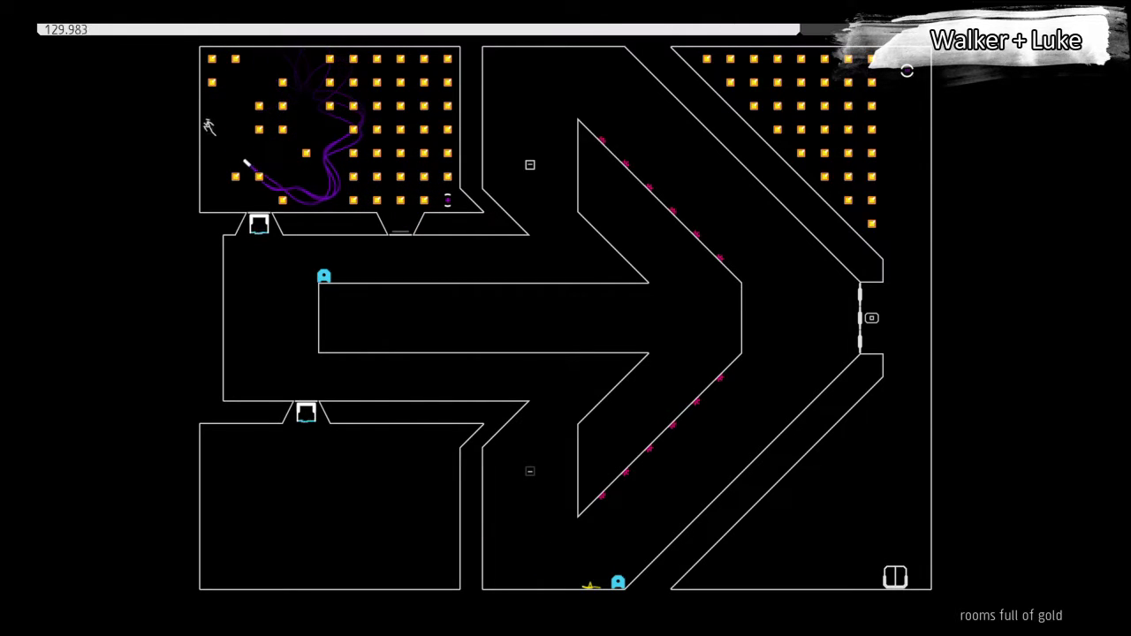
pyautogui.press('Right')
pyautogui.press('z')
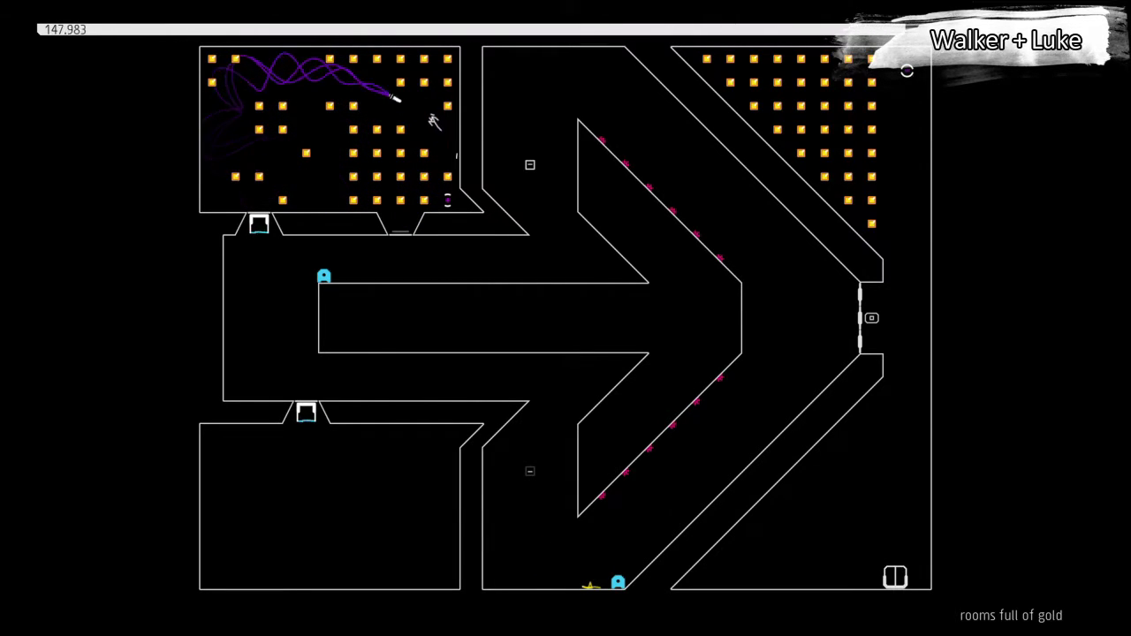
pyautogui.press('x')
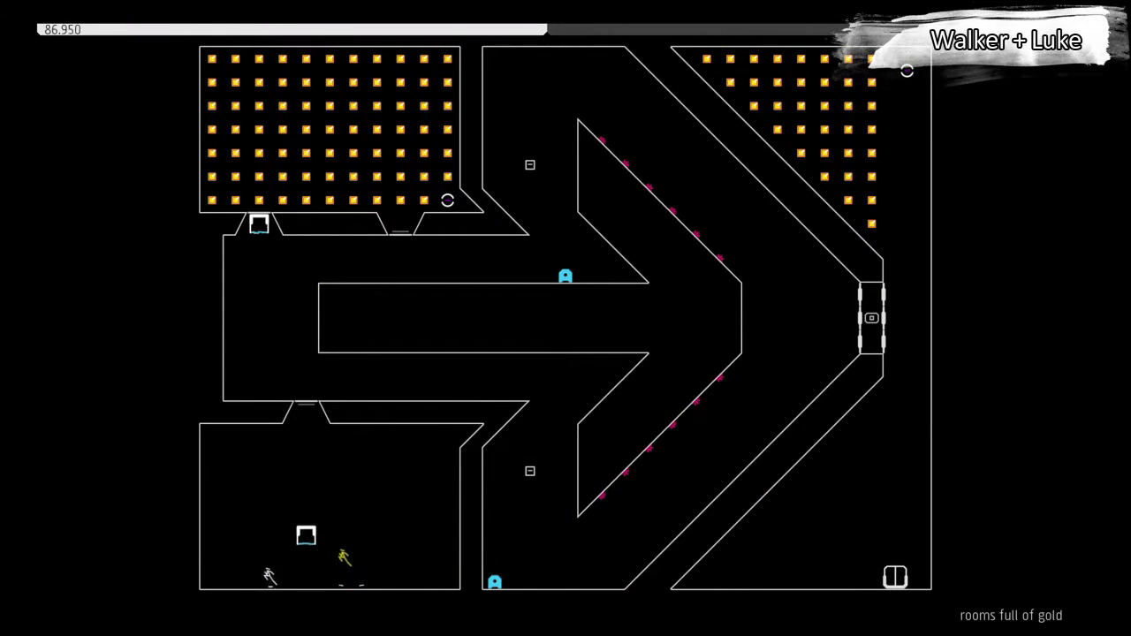
# Step: Ride the thwump again and leap onto the ledge, dying and restarting
pyautogui.press('Right')
pyautogui.press('z')
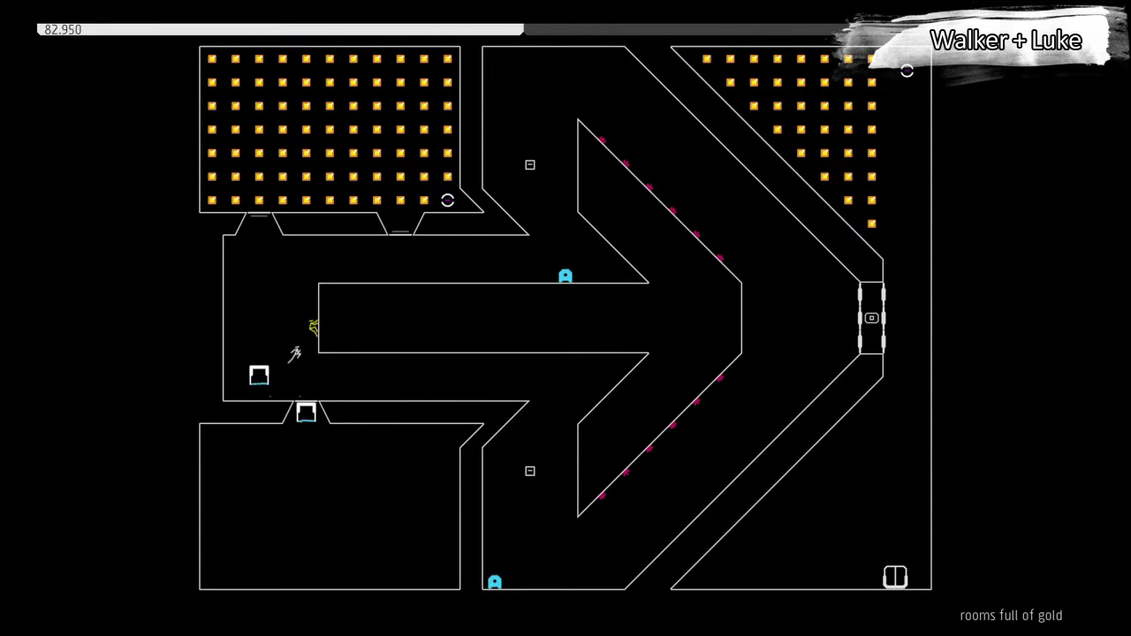
pyautogui.press('z')
pyautogui.press('Right')
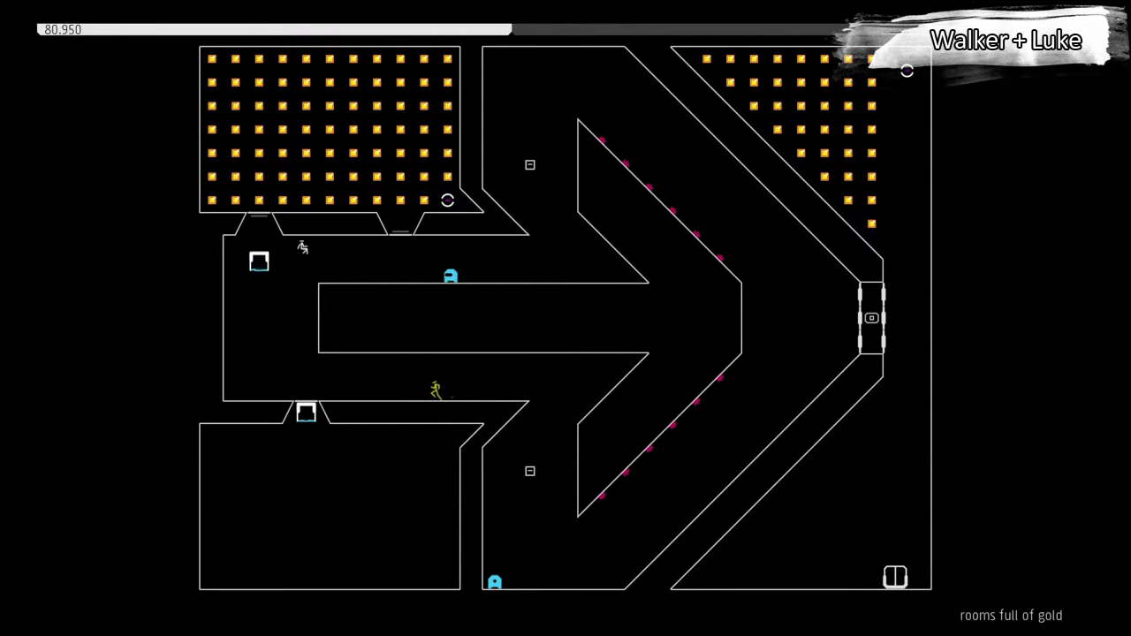
pyautogui.press('z')
pyautogui.press('Right')
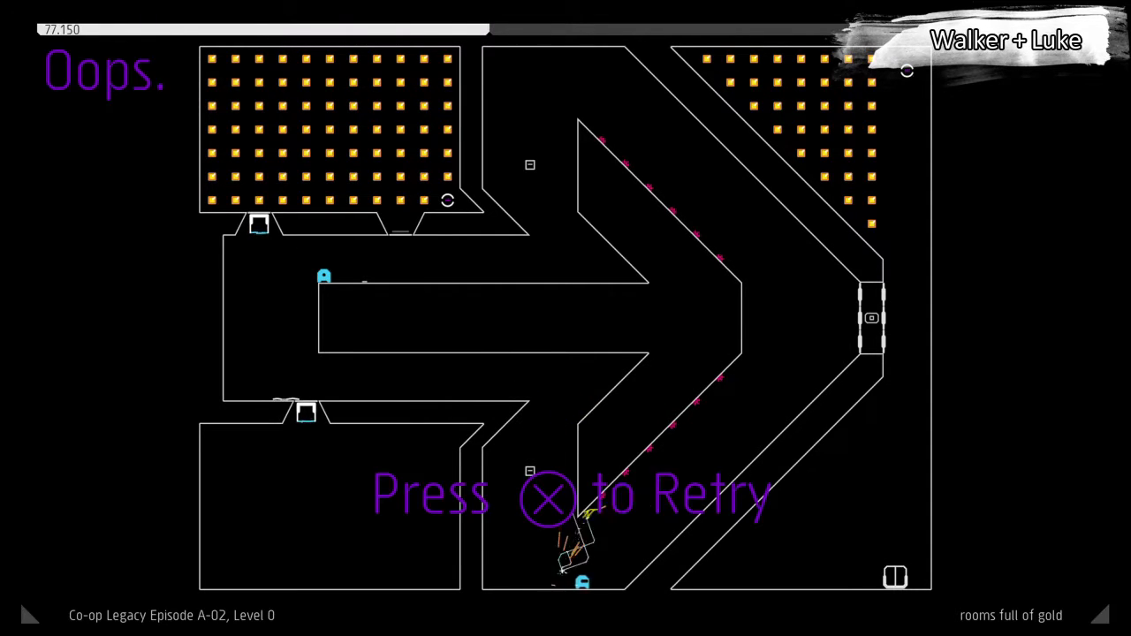
pyautogui.press('z')
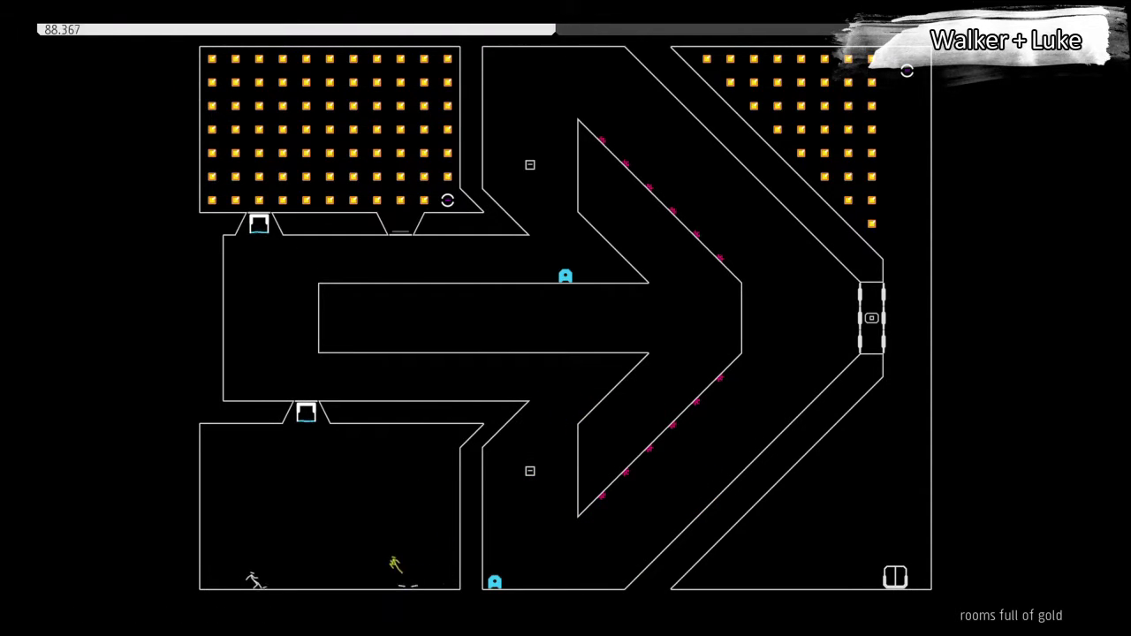
# Step: Ride both ninjas up on the thwumps and start collecting gold in the top room
pyautogui.press('Right')
pyautogui.press('z')
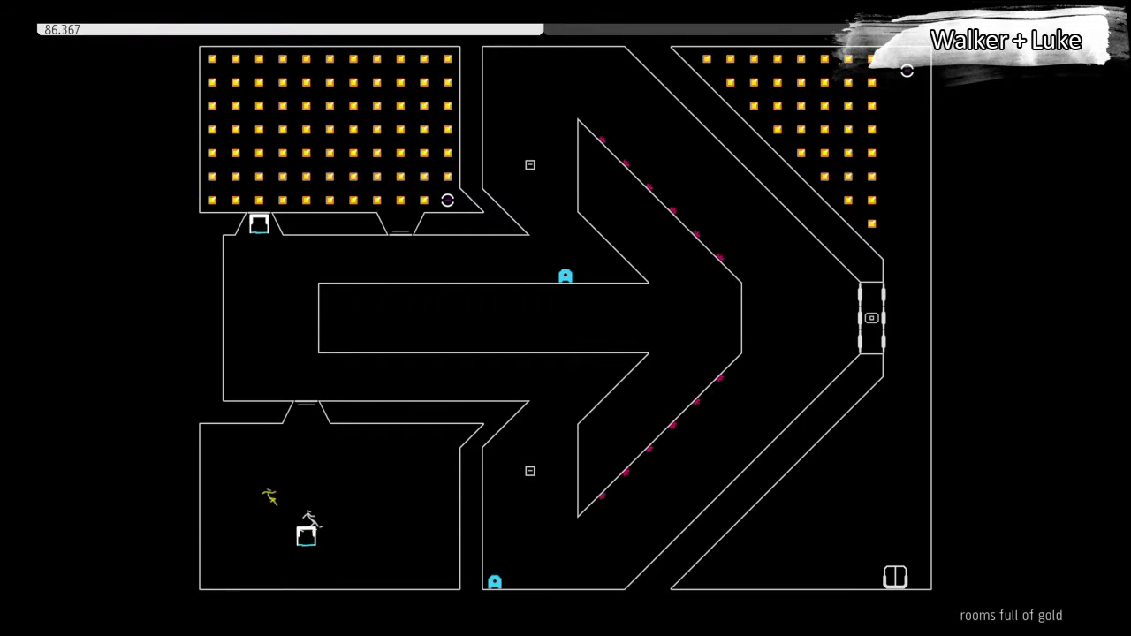
pyautogui.press('Left')
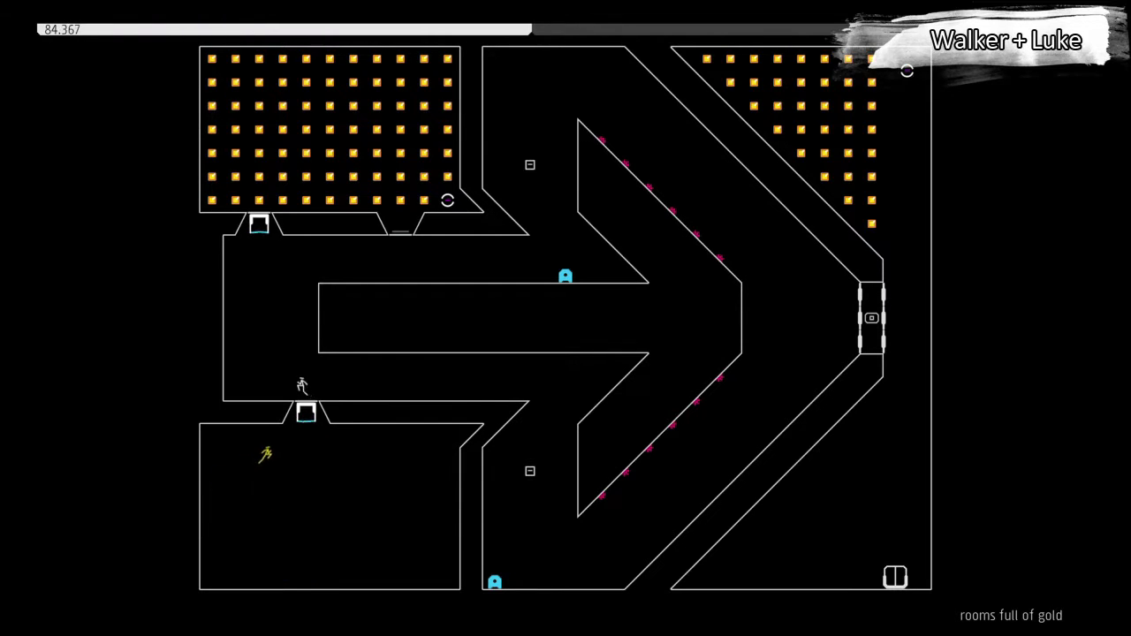
pyautogui.press('Right')
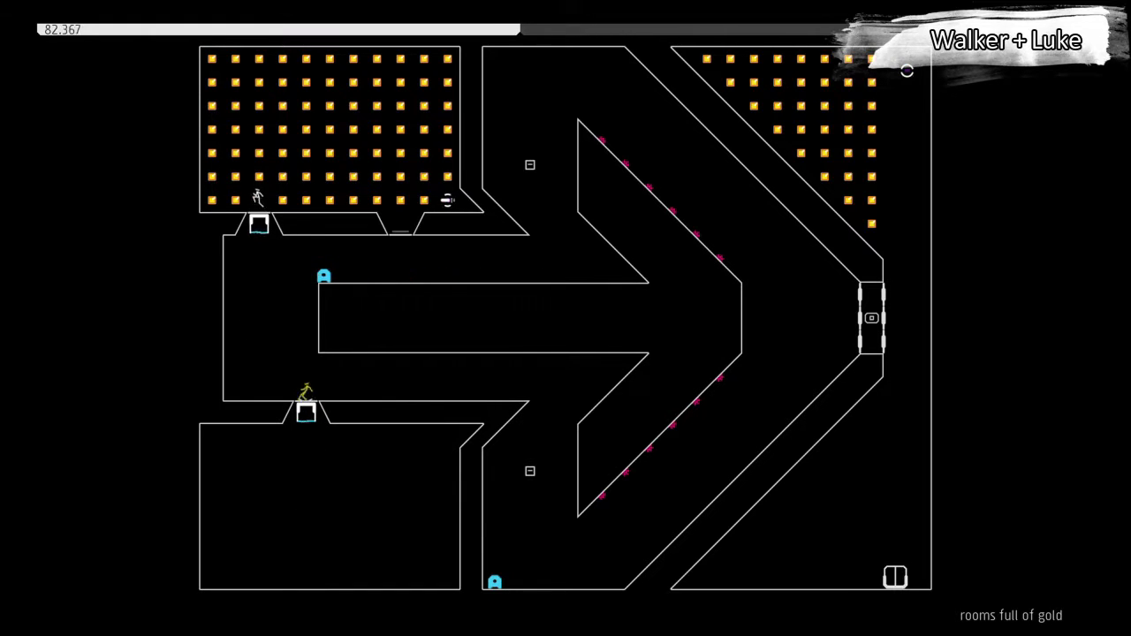
pyautogui.press('Left')
pyautogui.press('shift')
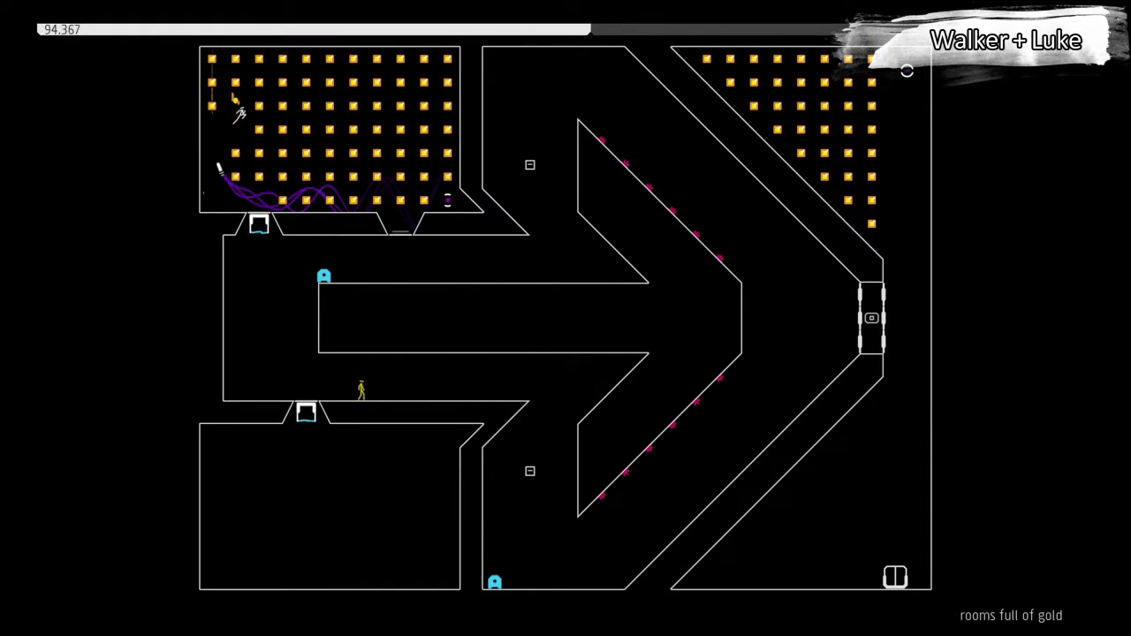
# Step: Run across the gold room, then bring the yellow ninja up by thwump for more gold
pyautogui.press('Right')
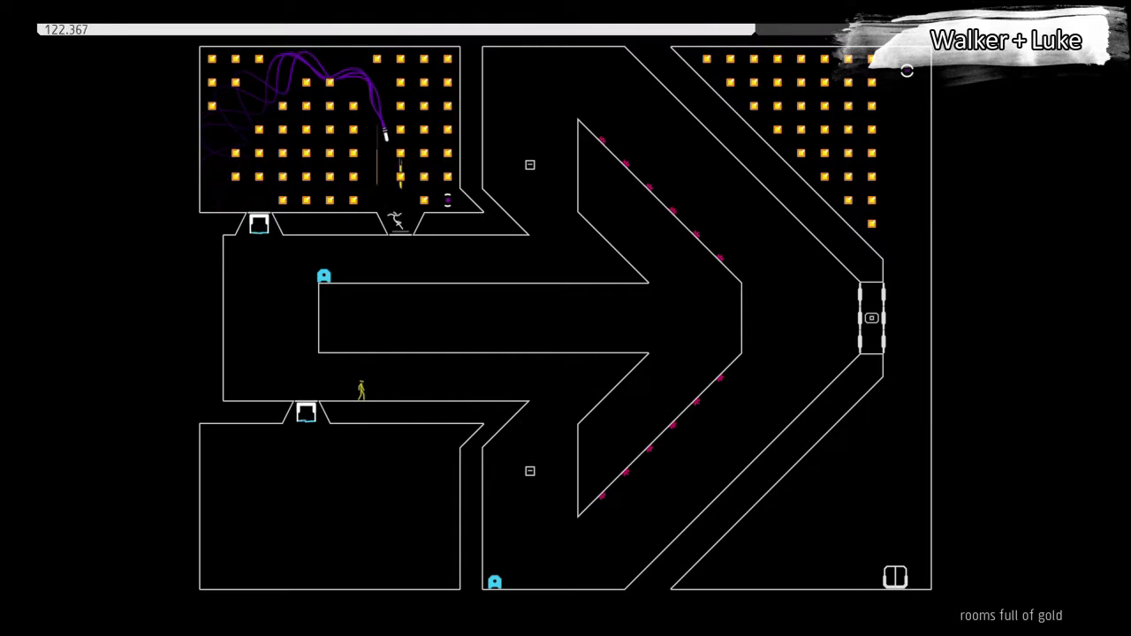
pyautogui.press('Right')
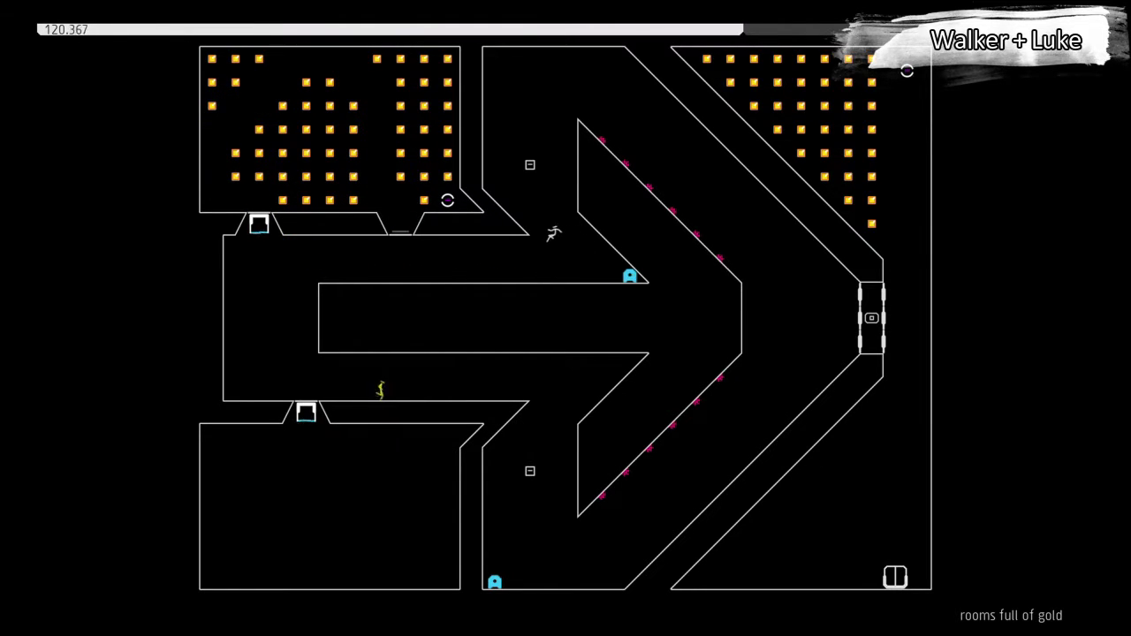
pyautogui.press('Left')
pyautogui.press('z')
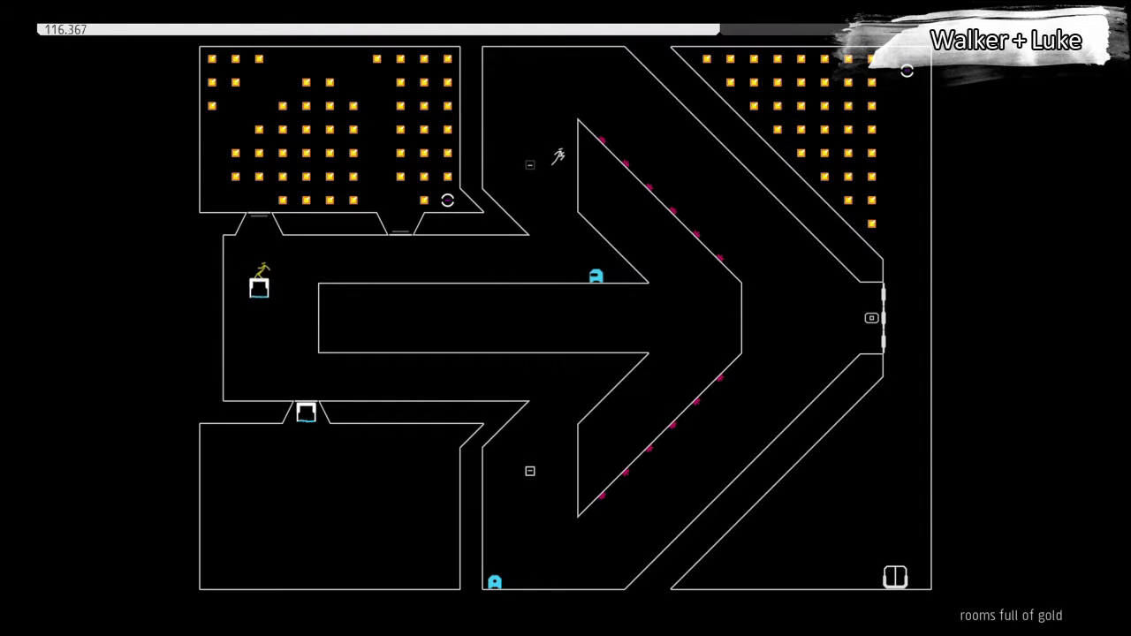
pyautogui.press('Right')
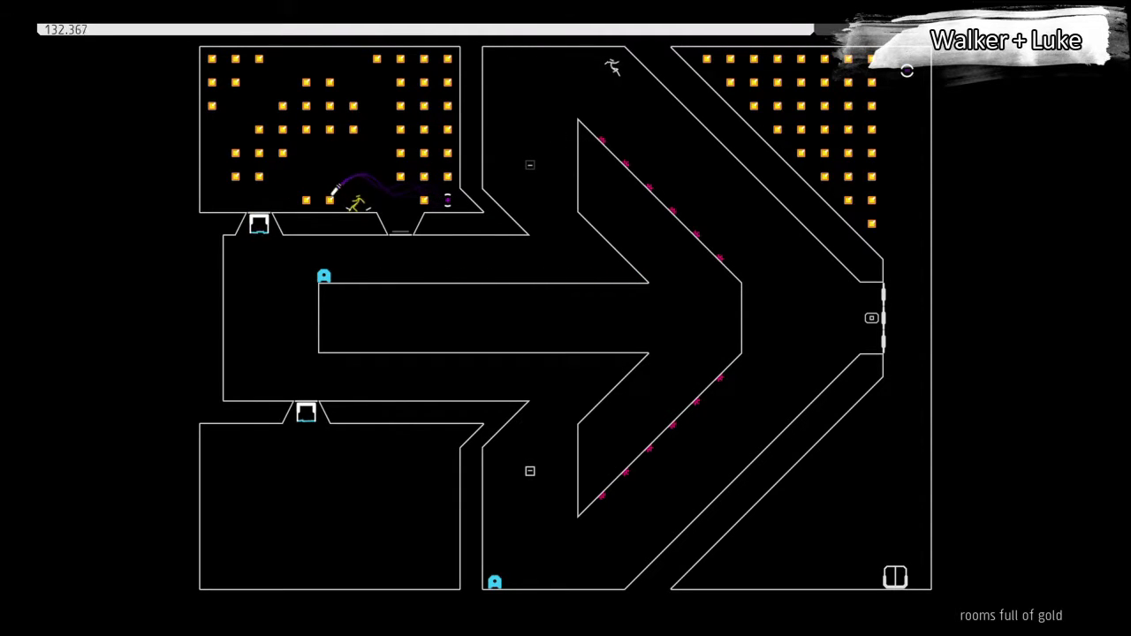
pyautogui.press('Right')
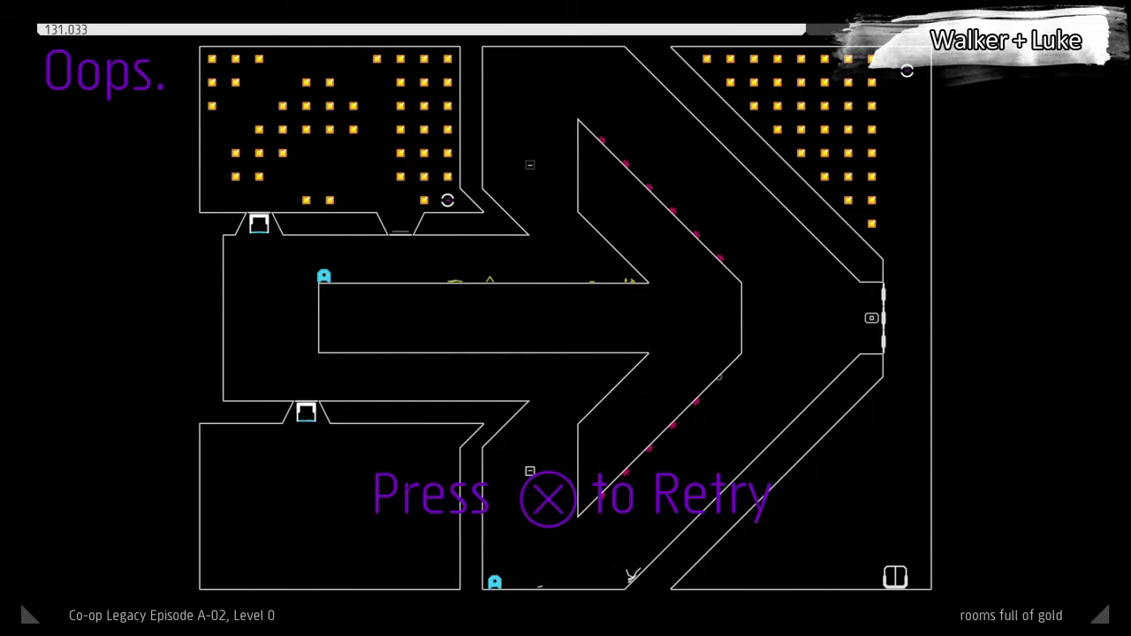
# Step: Restart and ride the moving blocks so the white ninja reaches the middle corridor
pyautogui.press('x')
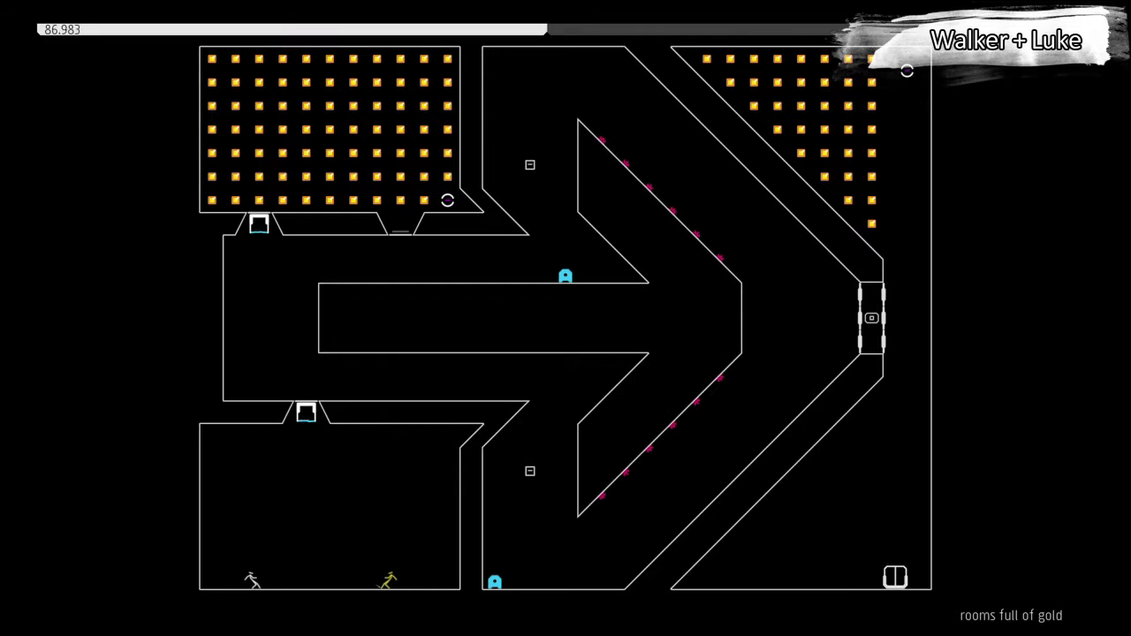
pyautogui.press('z')
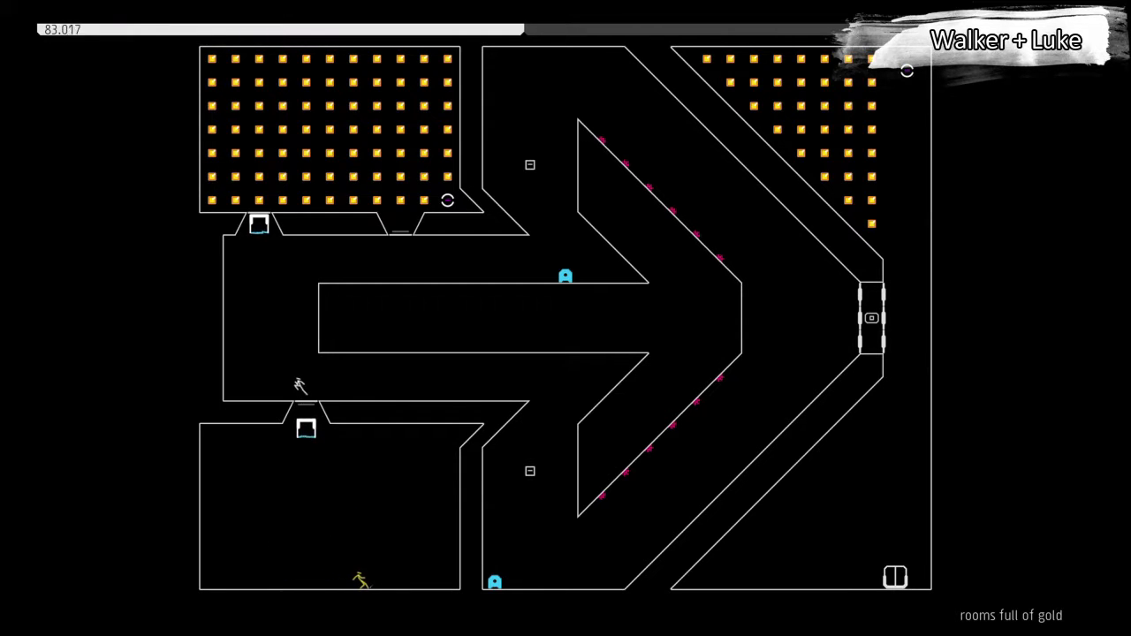
pyautogui.press('z')
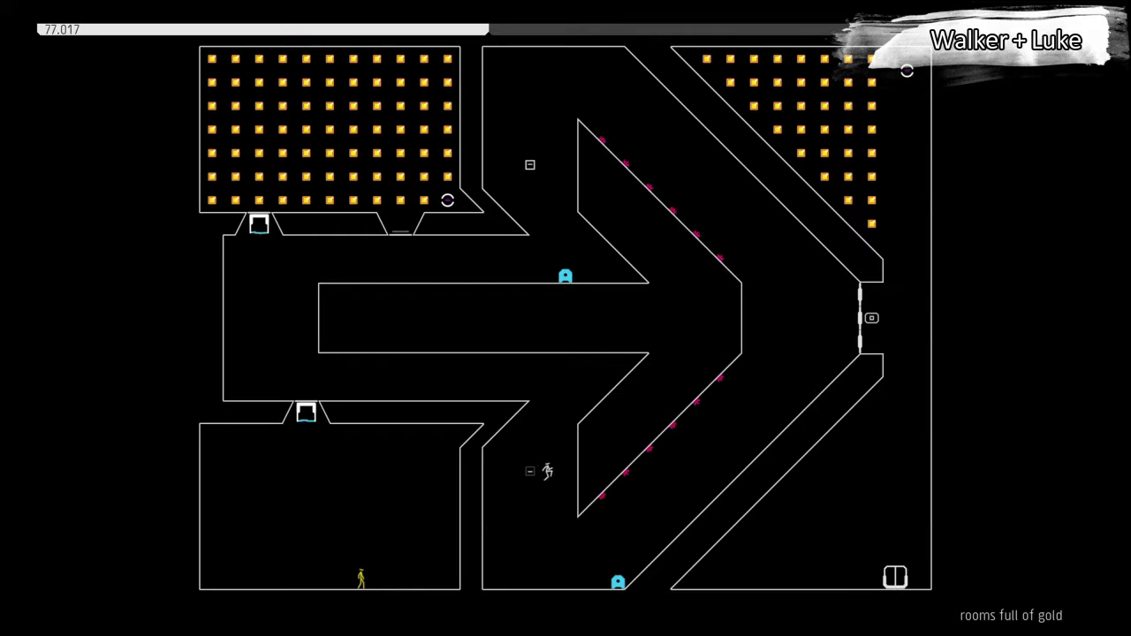
pyautogui.press('Left')
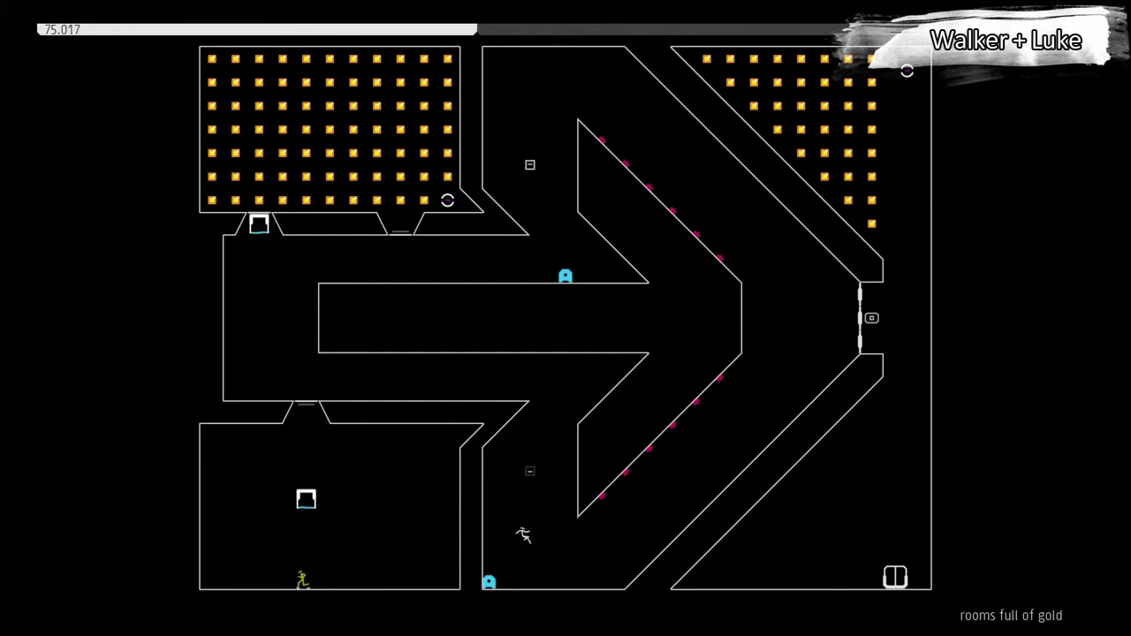
pyautogui.press('z')
pyautogui.press('Right')
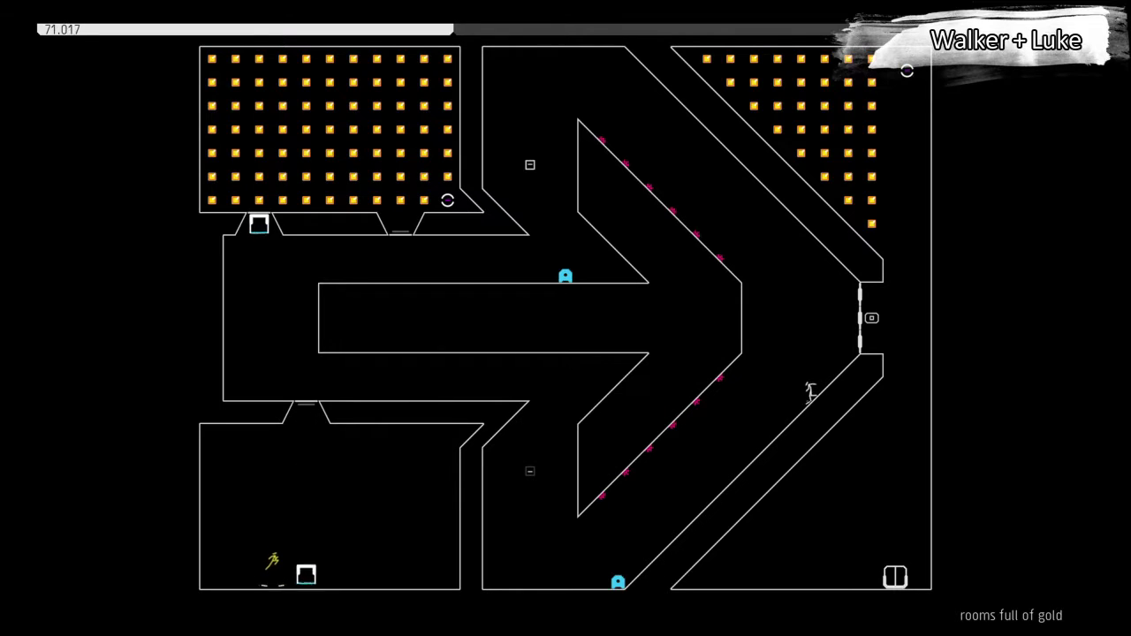
# Step: Ride the yellow ninja up the left shaft, sweep the gold room, then restart after dying
pyautogui.press('Left')
pyautogui.press('z')
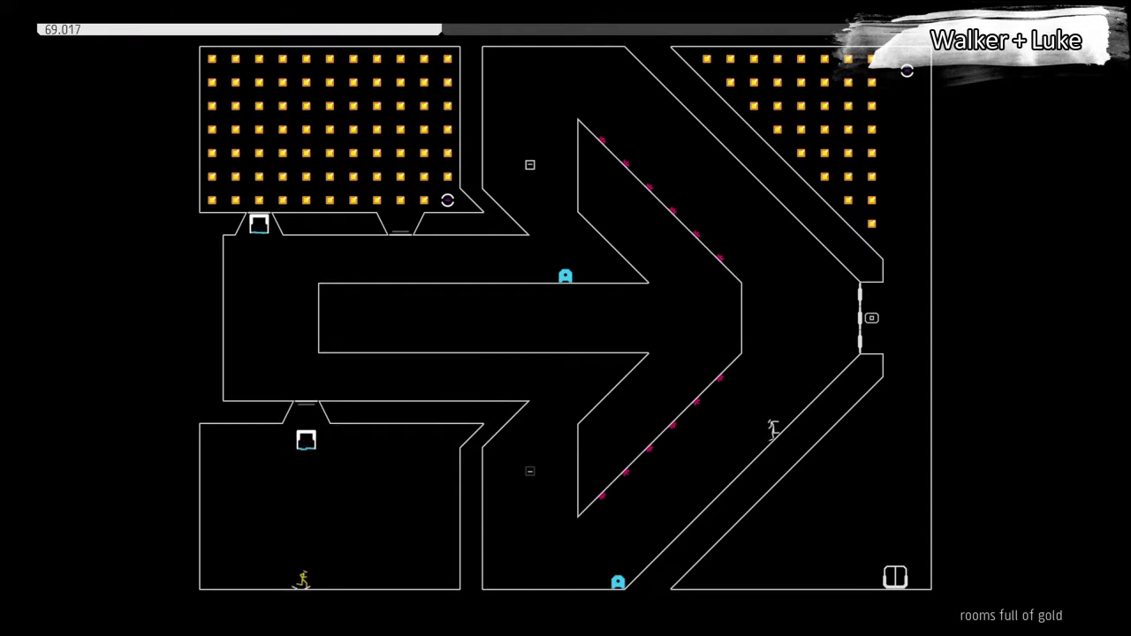
pyautogui.press('Right')
pyautogui.press('Left')
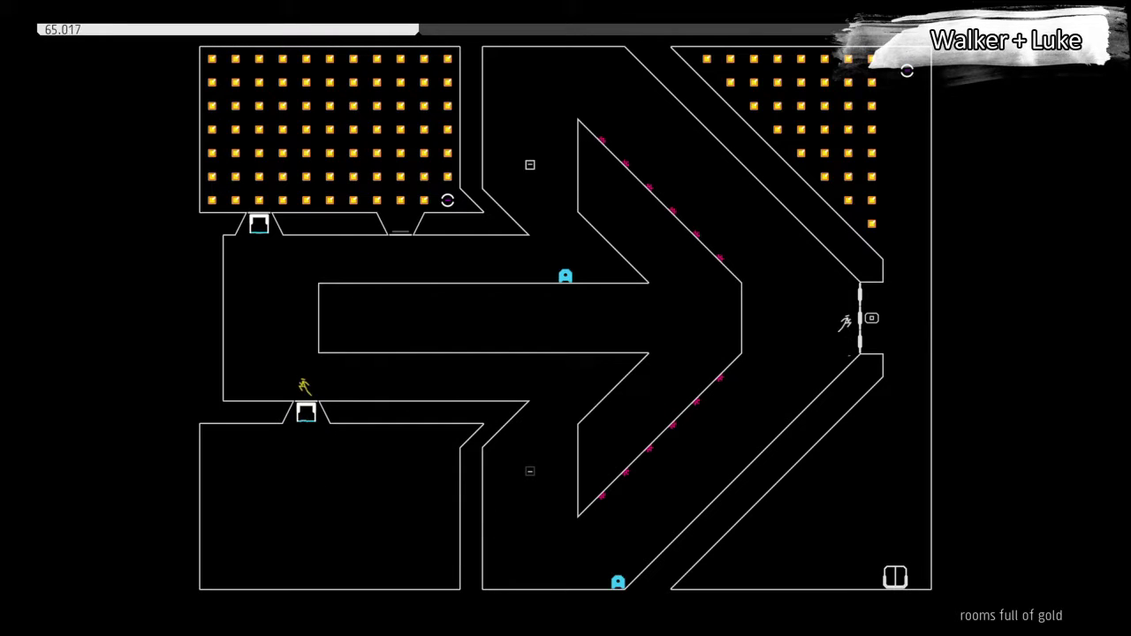
pyautogui.press('Left')
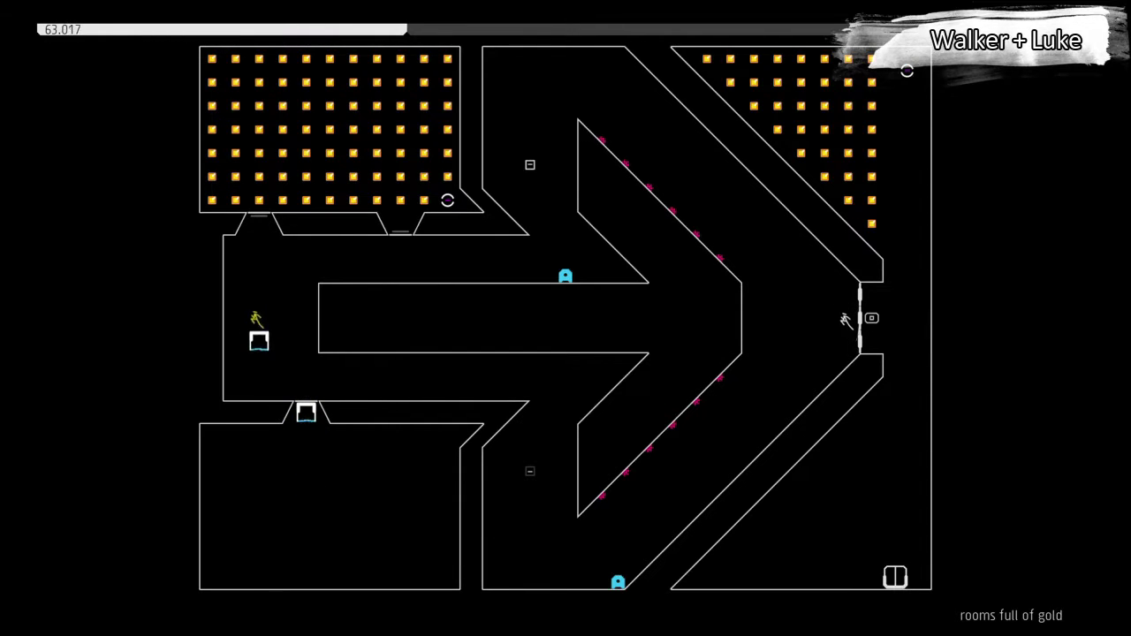
pyautogui.press('Left')
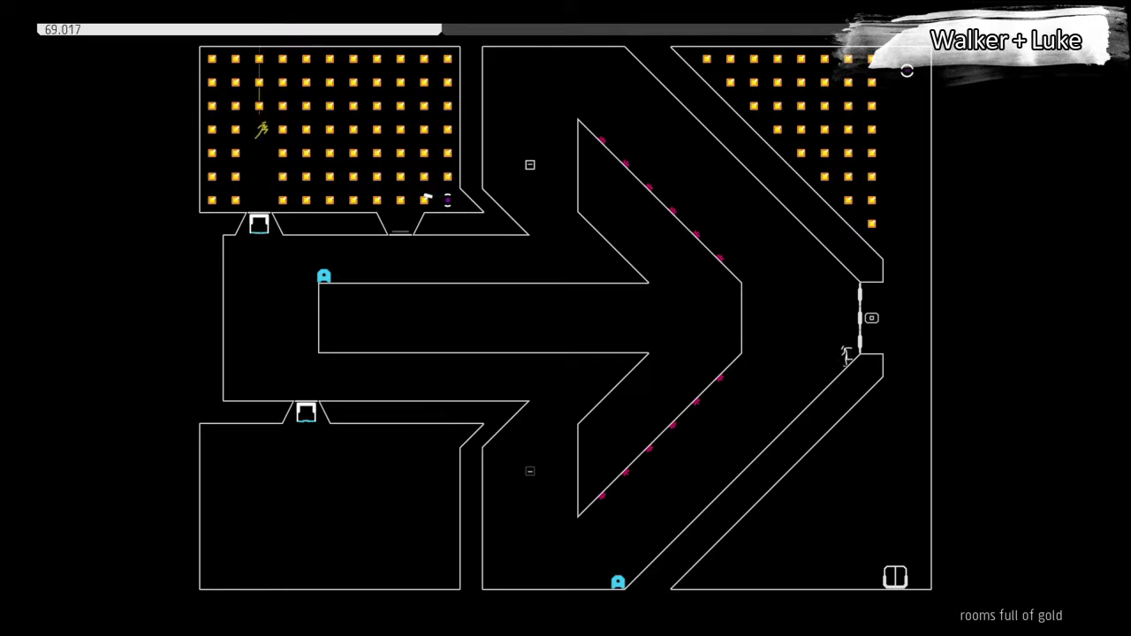
pyautogui.press('Right')
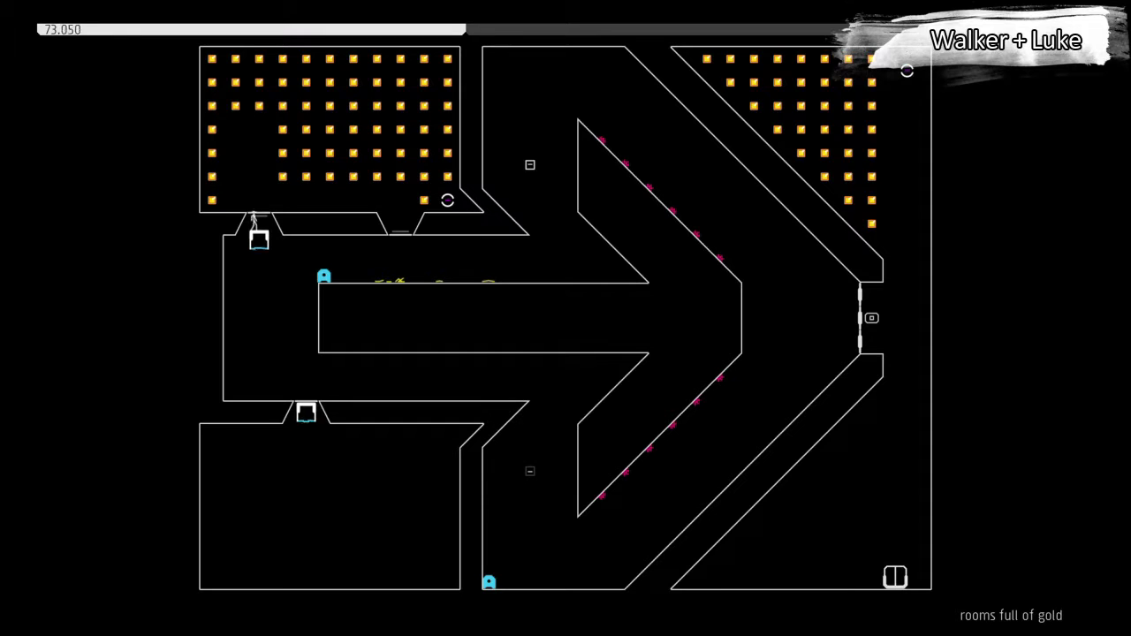
pyautogui.press('Right')
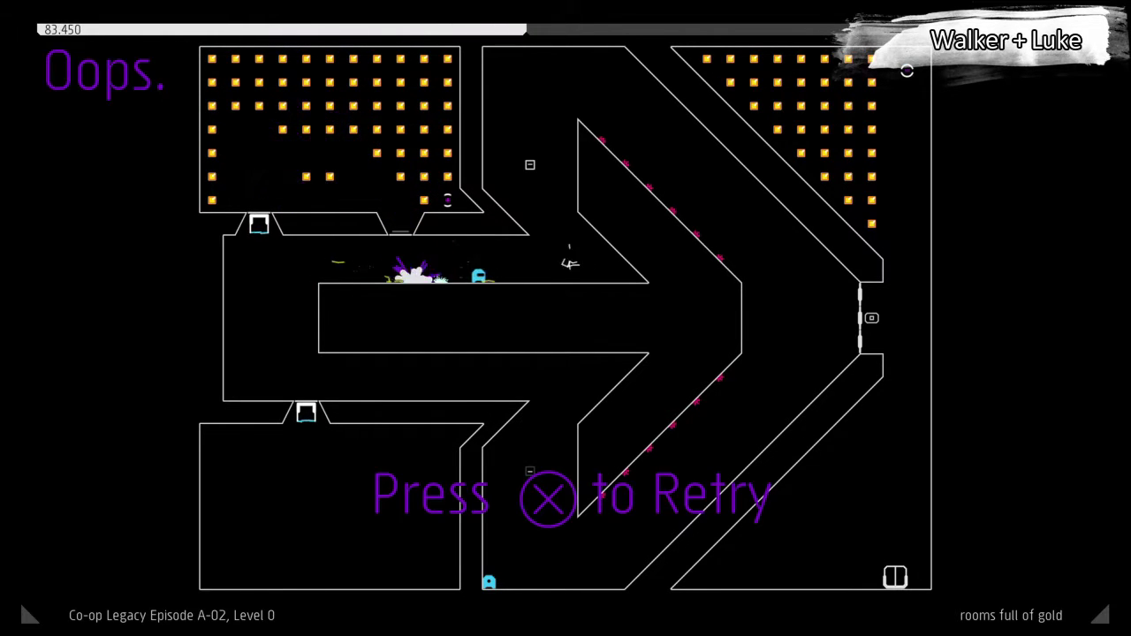
pyautogui.press('space')
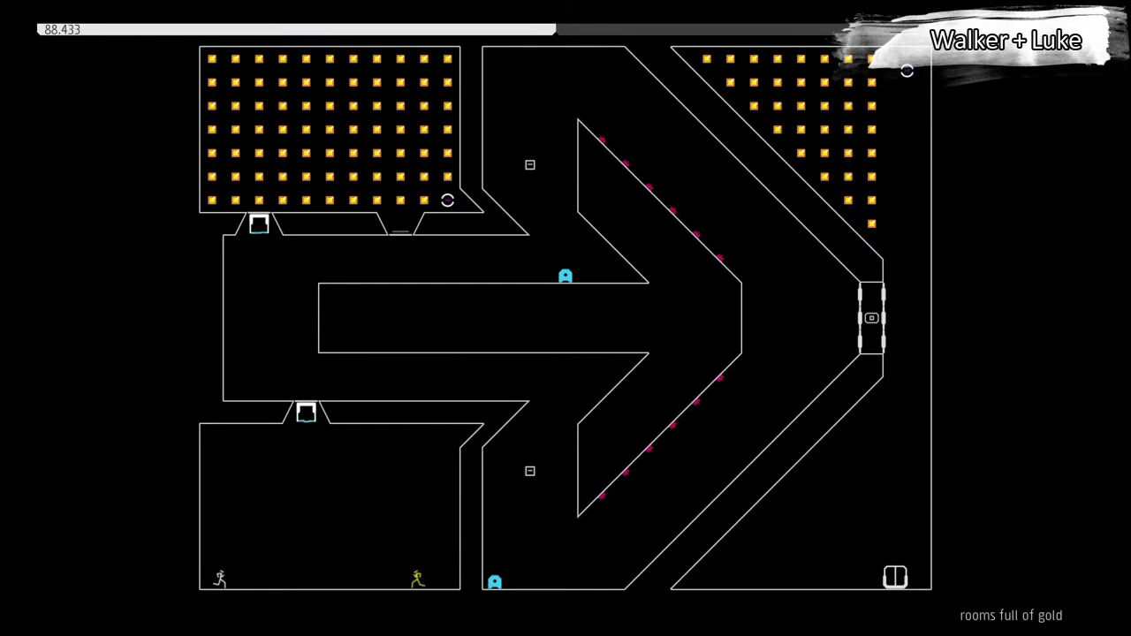
# Step: Ride the lower-left moving blocks into the middle room, retry after dying, and jump aboard again
pyautogui.press('Right')
pyautogui.press('shift')
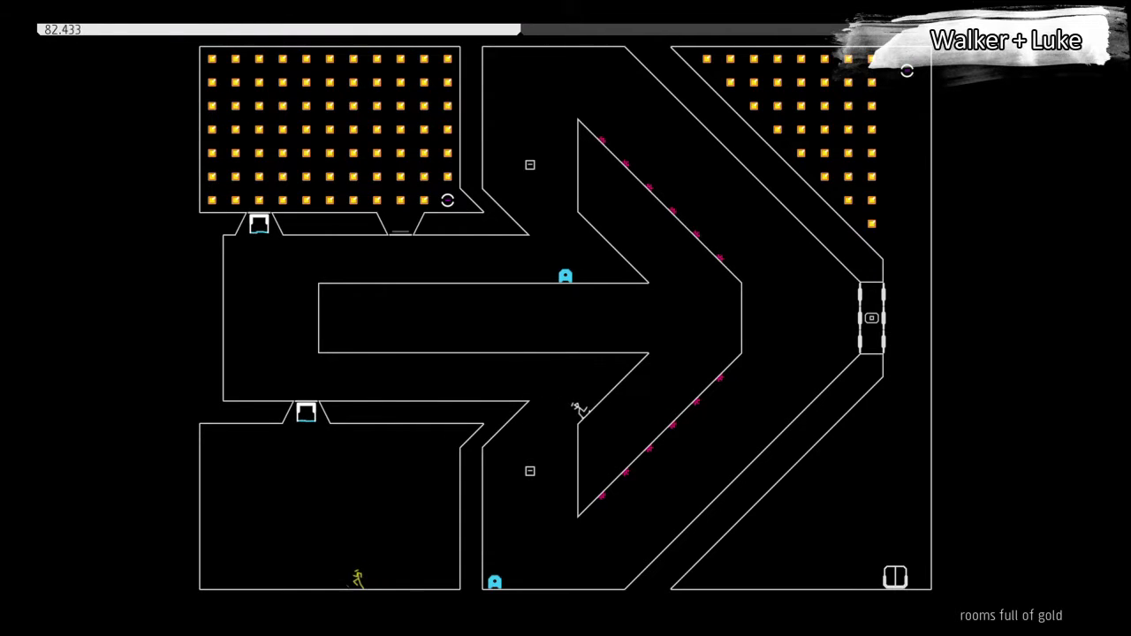
pyautogui.press('Left')
pyautogui.press('shift')
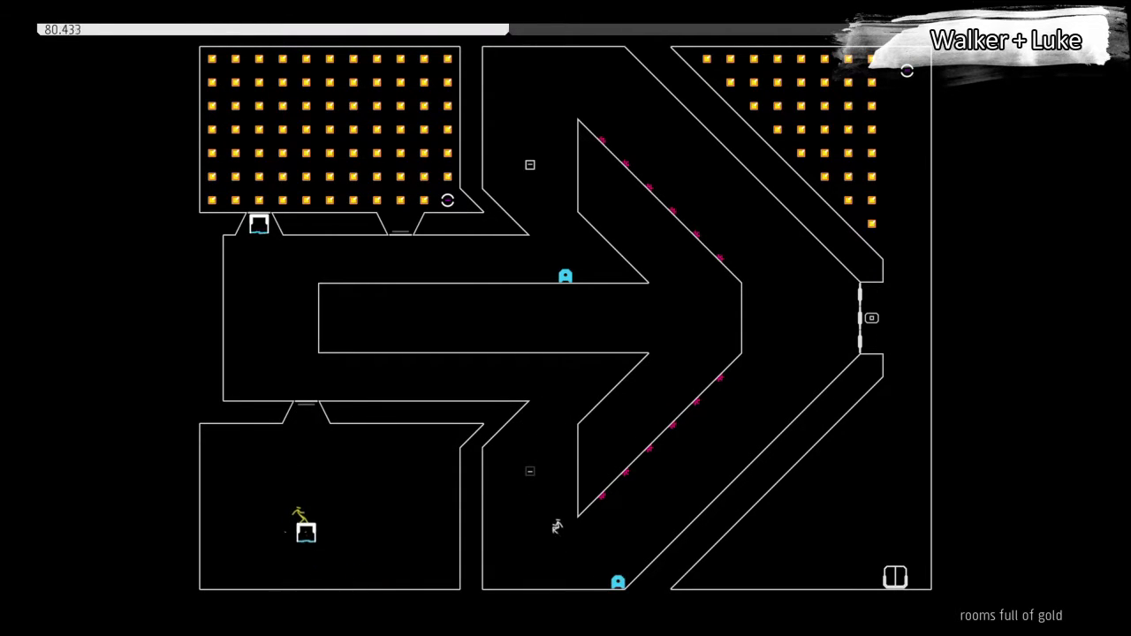
pyautogui.press('shift')
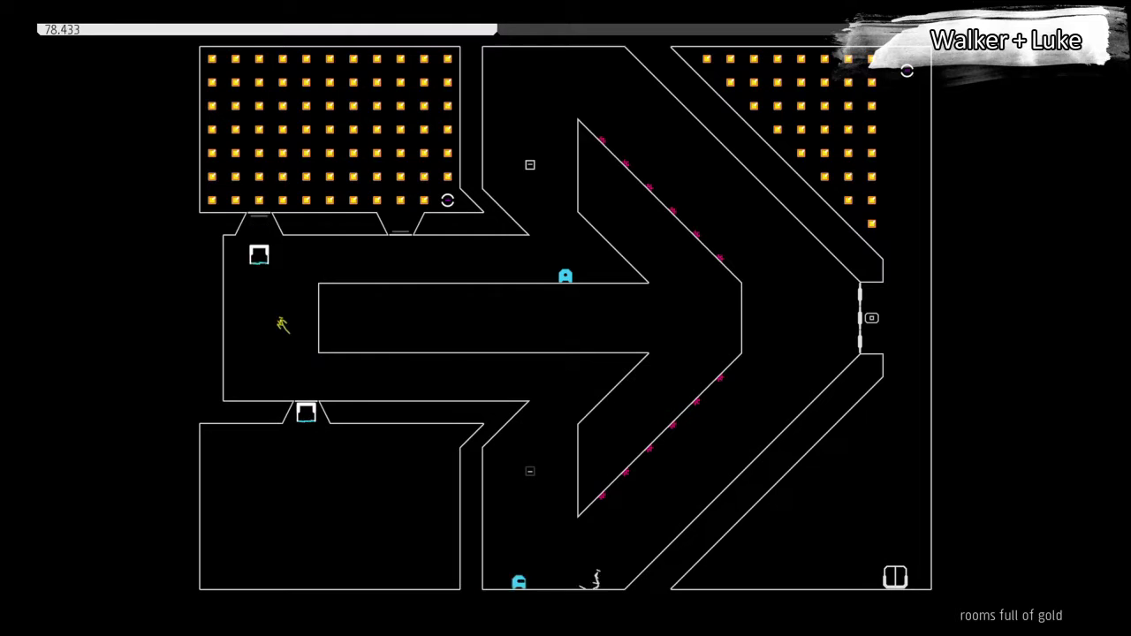
pyautogui.press('x')
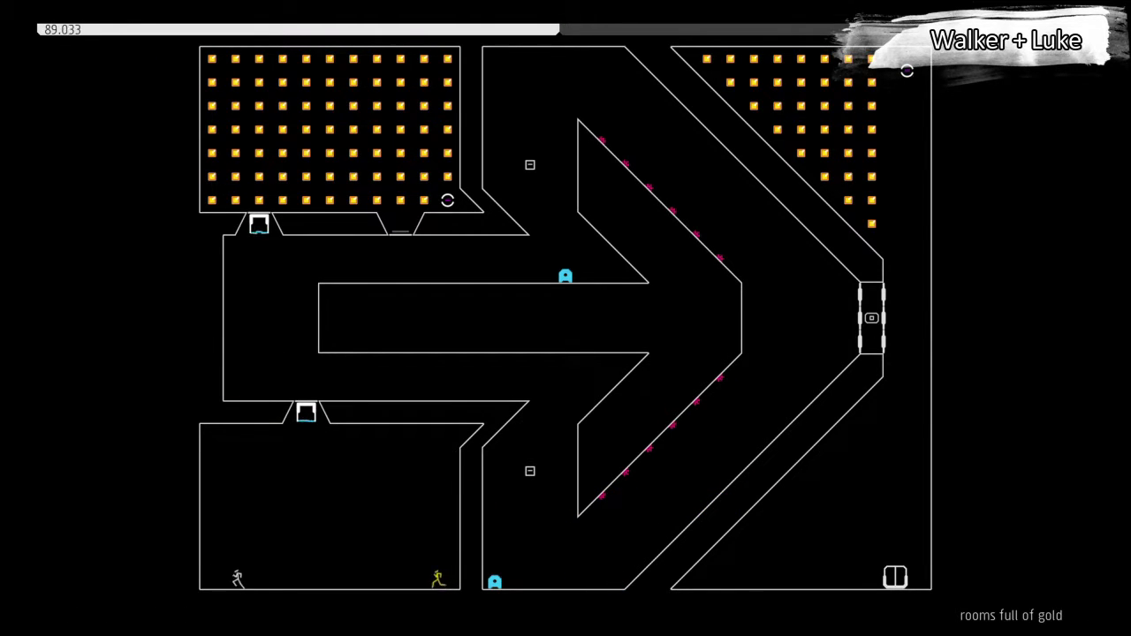
pyautogui.press('Right')
pyautogui.press('shift')
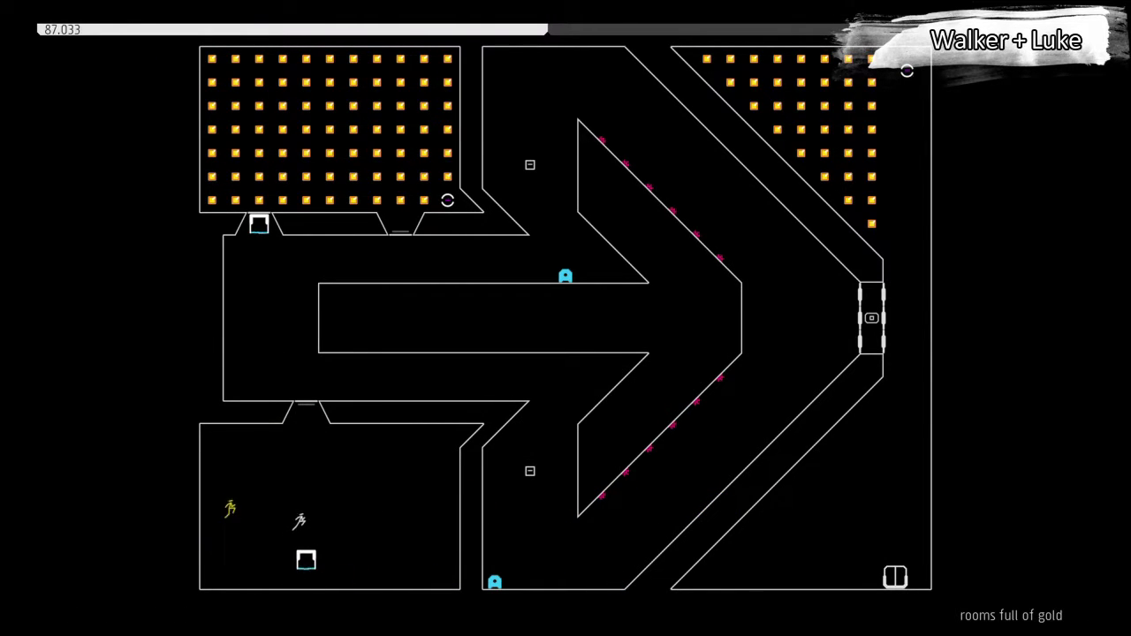
pyautogui.press('shift')
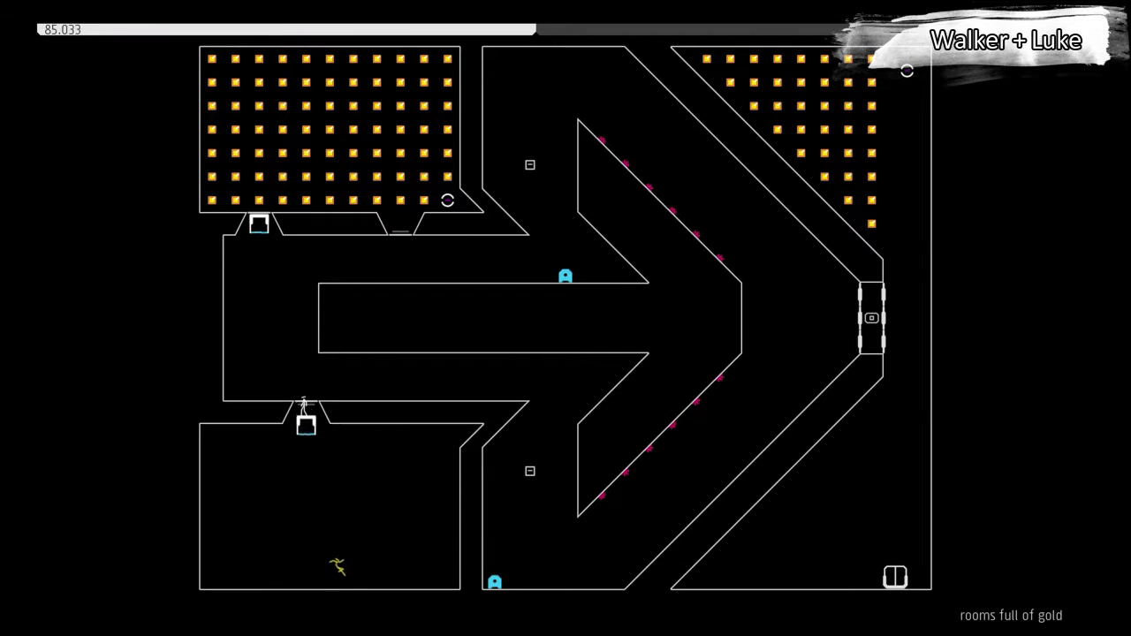
# Step: Play Episode A-02 through to Level 4, extra credit, then retry it from the pause menu
pyautogui.press('Left')
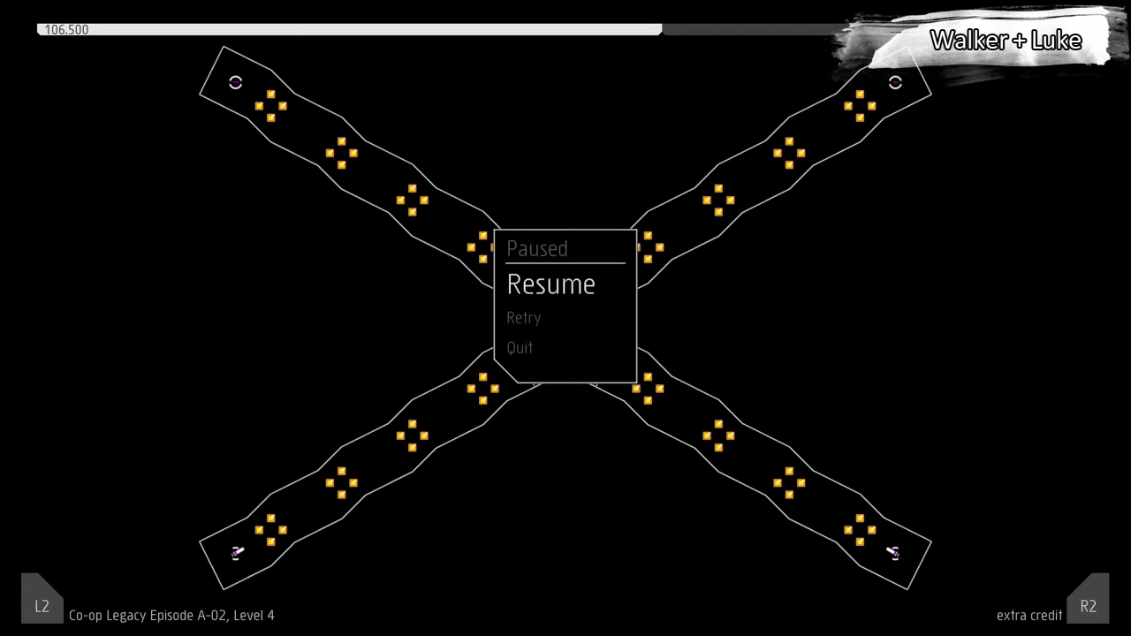
pyautogui.press('Down')
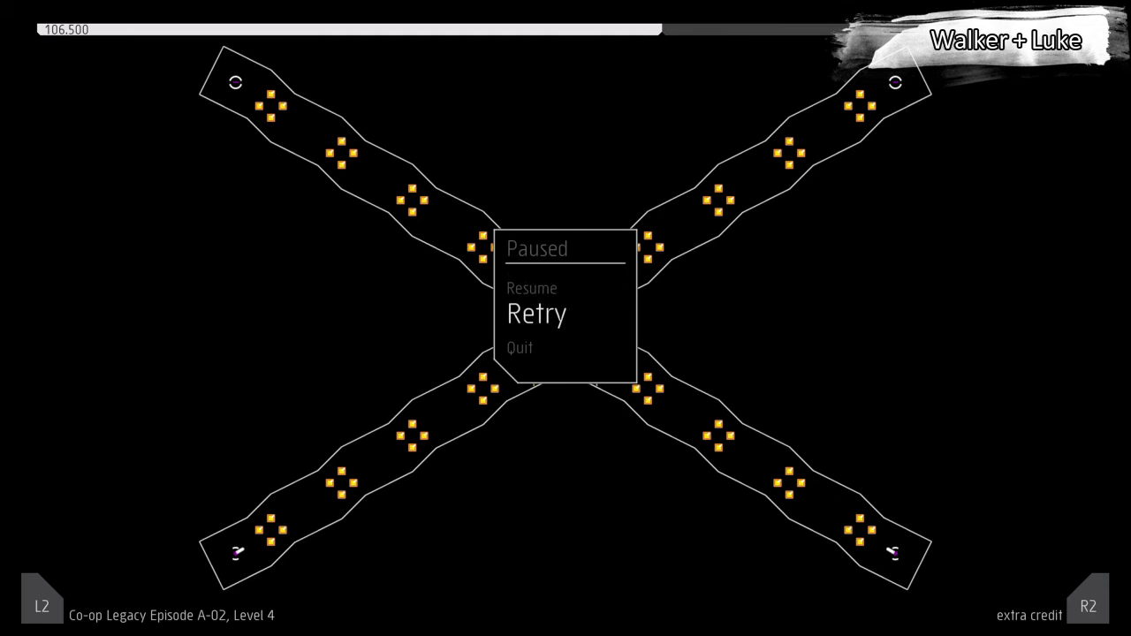
pyautogui.press('Return')
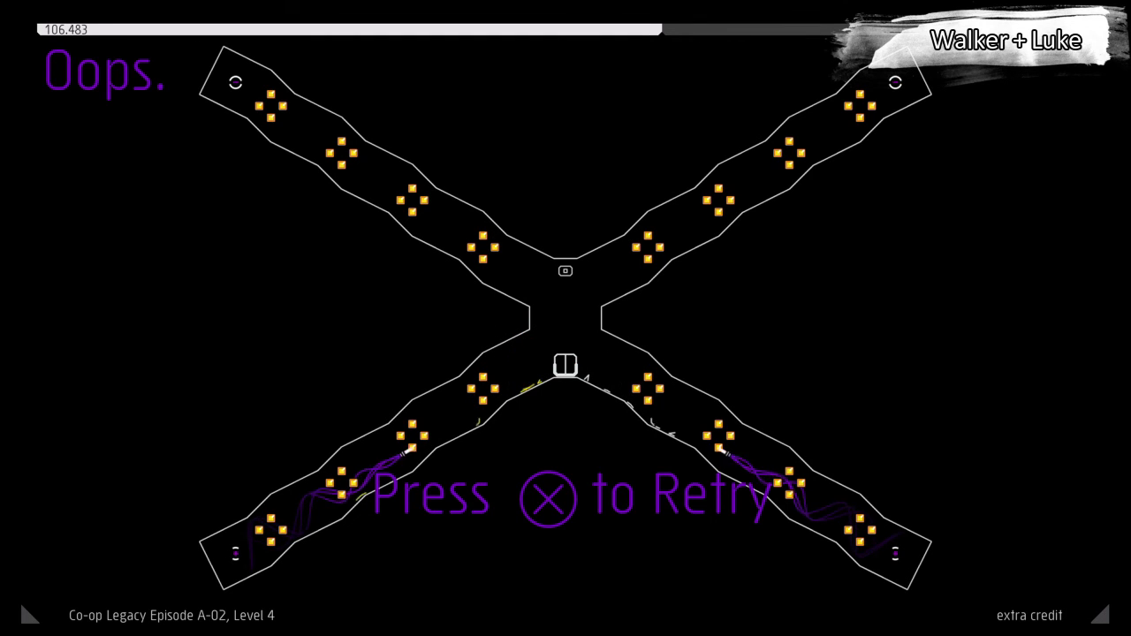
# Step: Beat Level 4, extra credit, in 111.383 for global rank 460, then return to the episode grid
pyautogui.press('Return')
pyautogui.press('Left')
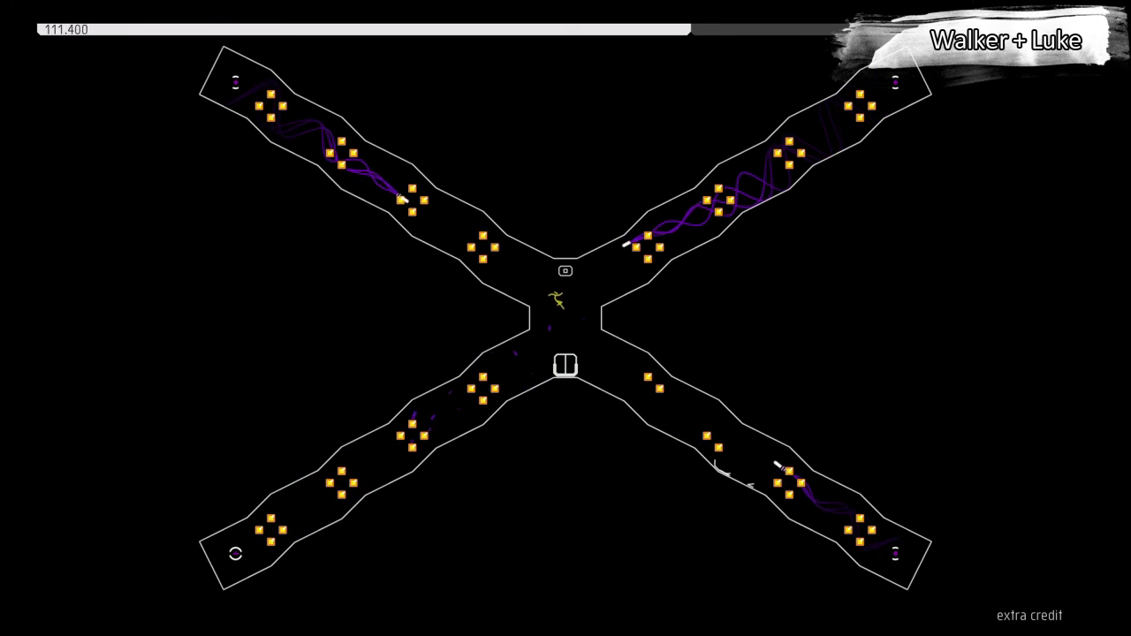
pyautogui.press('Return')
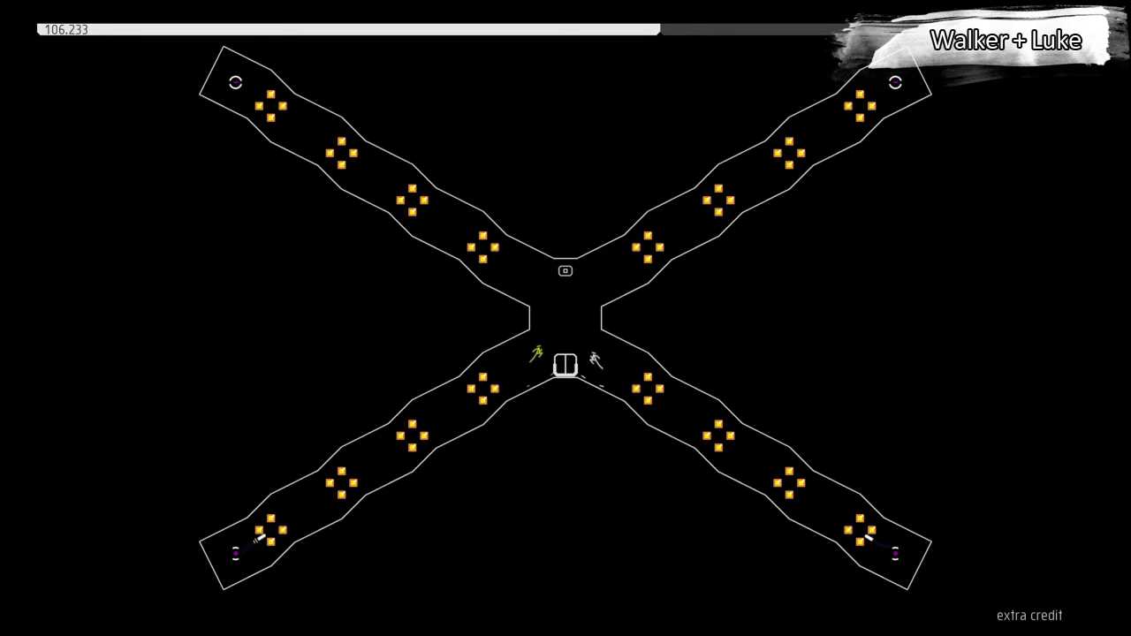
pyautogui.press('Up')
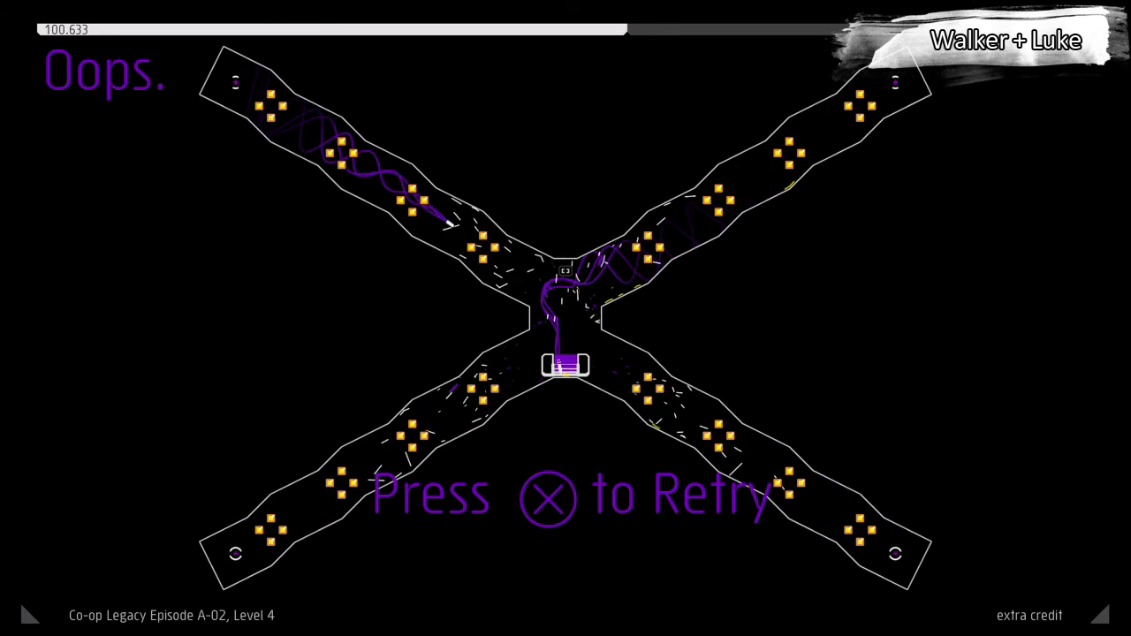
pyautogui.press('space')
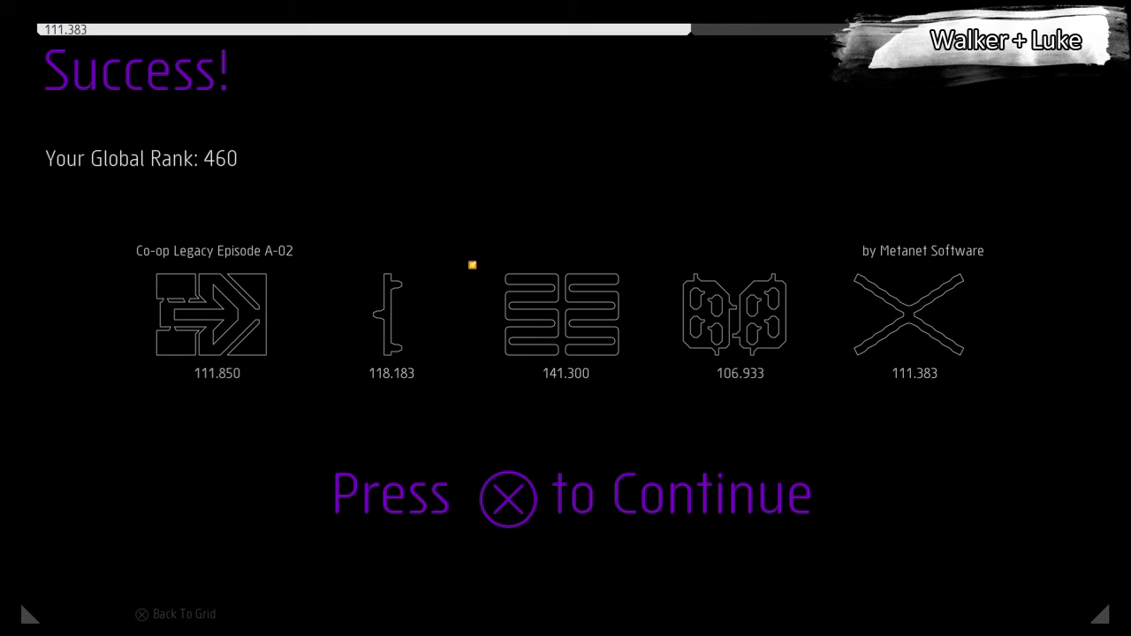
pyautogui.press('Return')
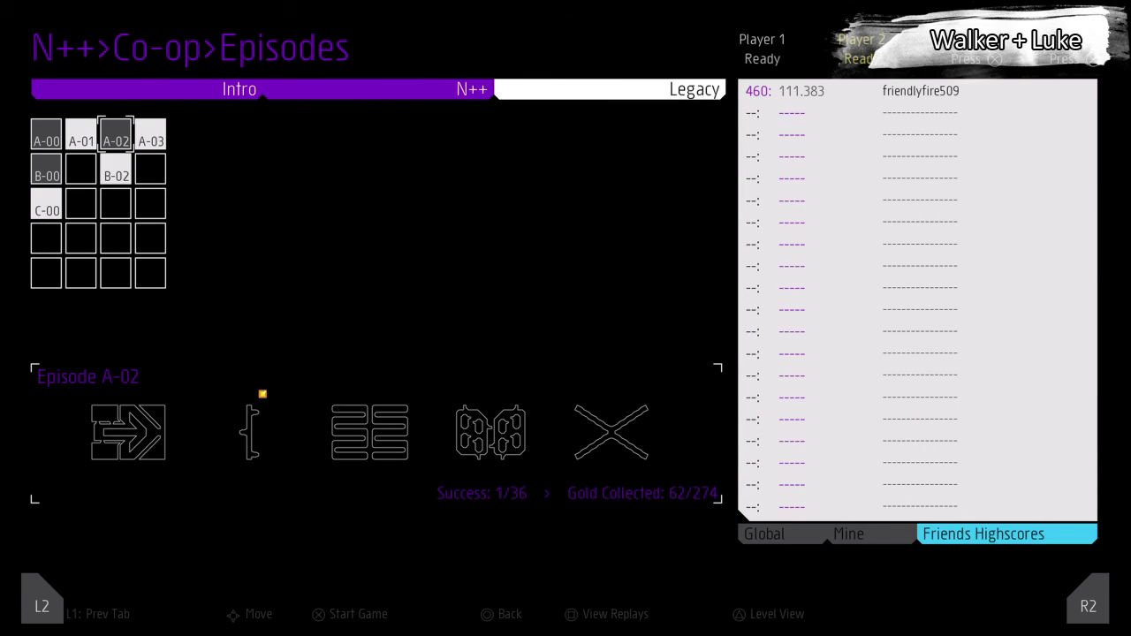